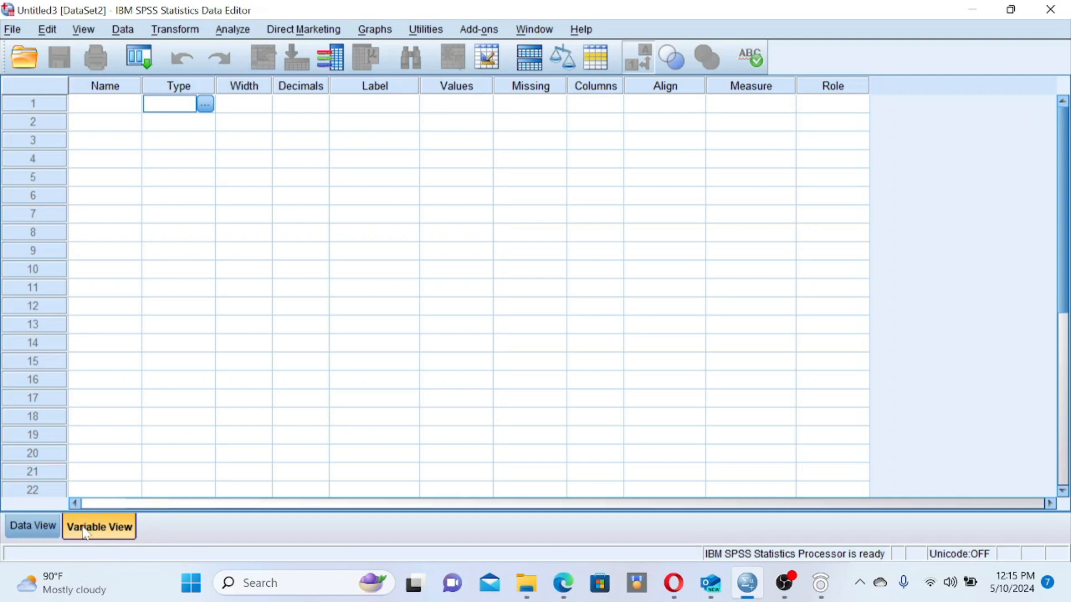
- Define a variable named Age in the first row of the variable list
left_click(98, 110)
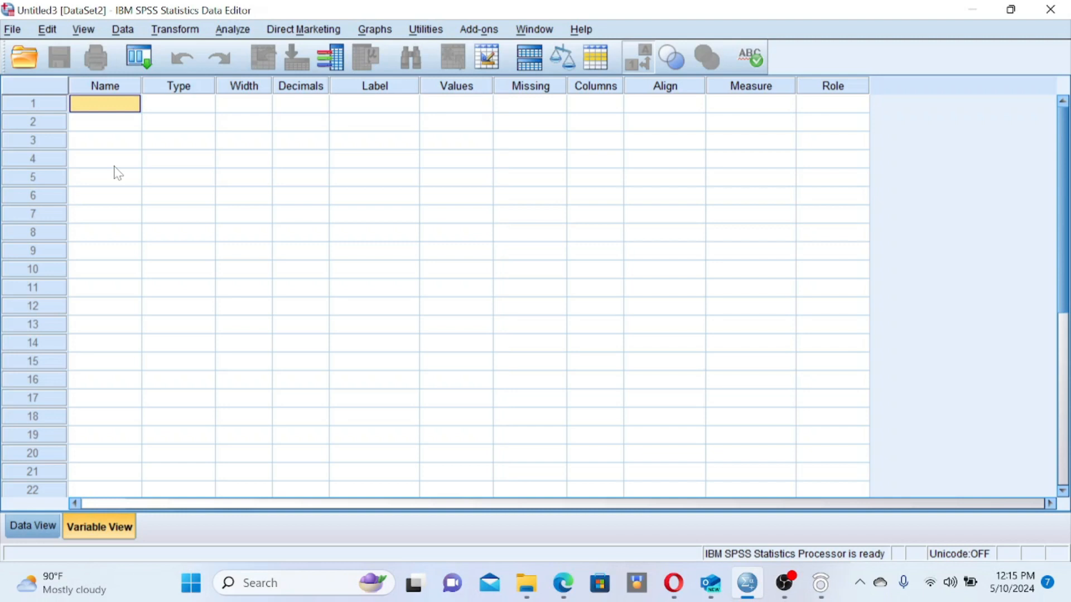
type("aGY")
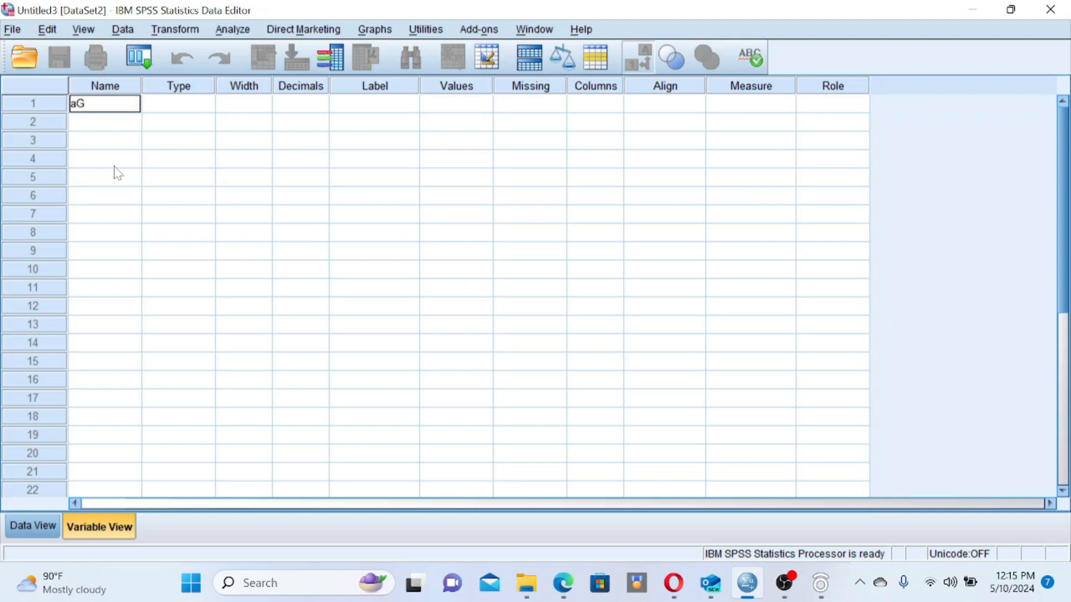
key("BackSpace")
key("BackSpace")
key("BackSpace")
type("Age")
key("Return")
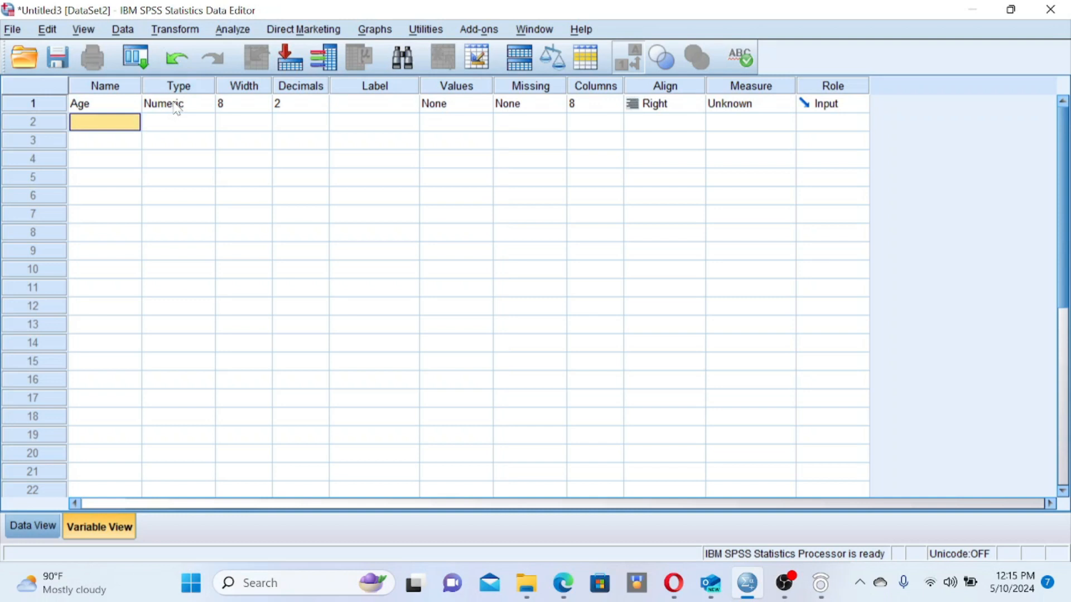
left_click(178, 109)
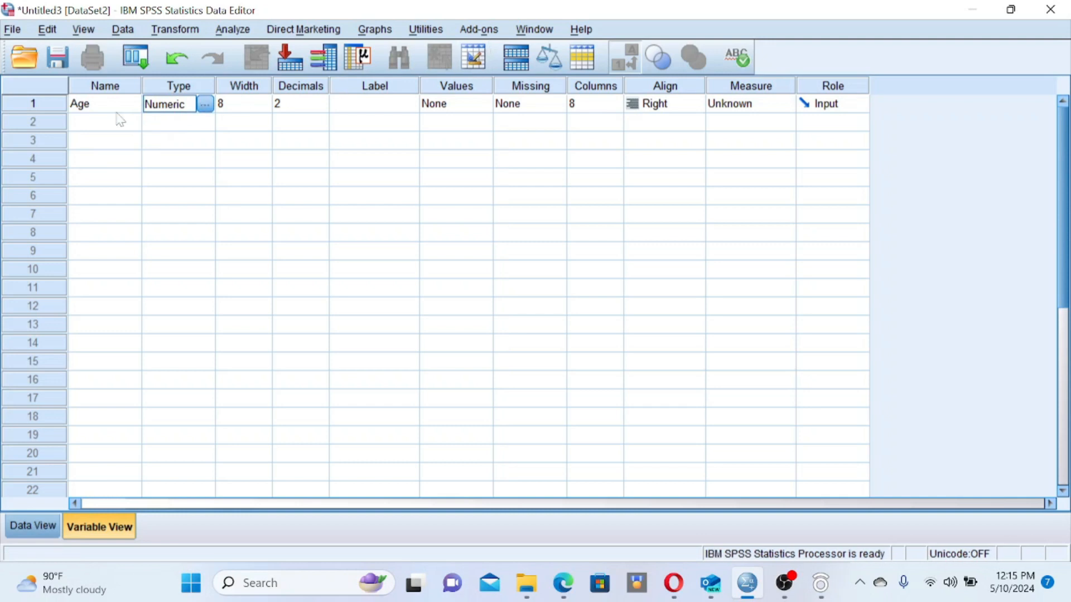
- Define a variable named Gender in the second row, below Age
left_click(82, 122)
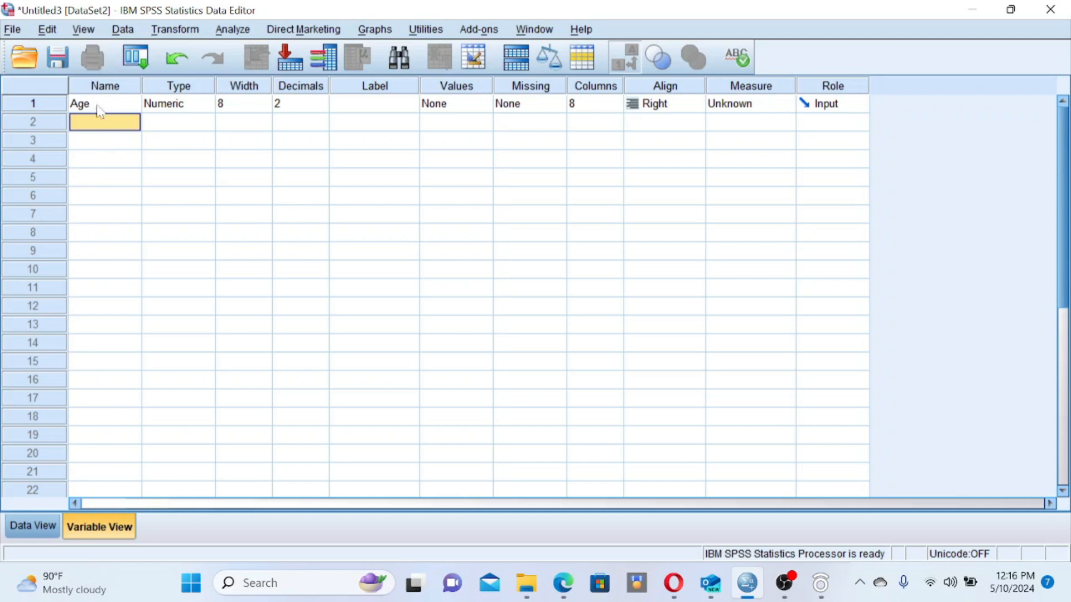
left_click(92, 148)
left_click(98, 124)
type("Gender")
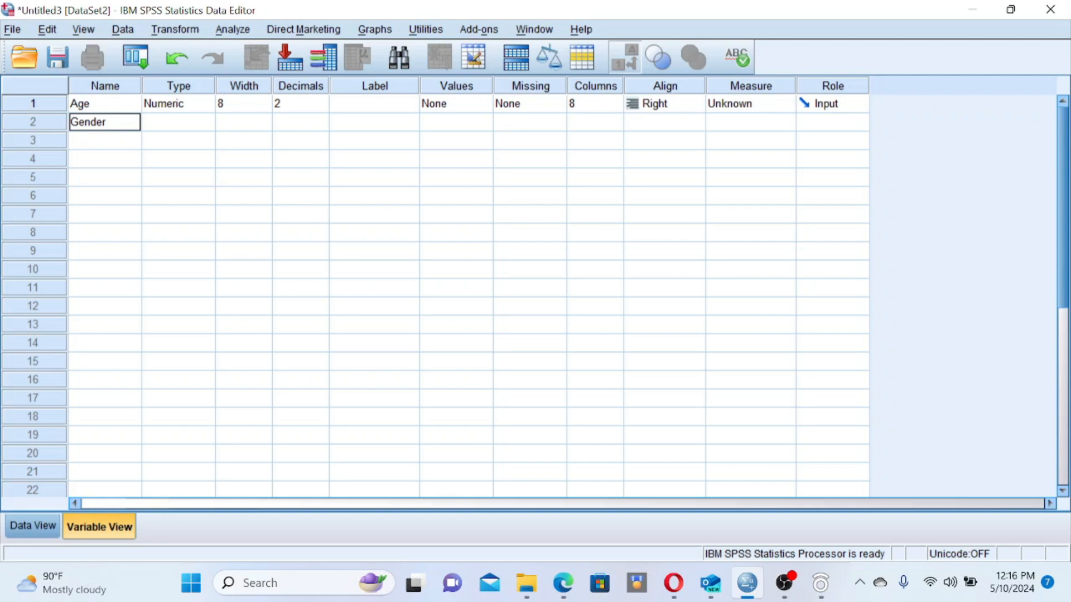
left_click(98, 144)
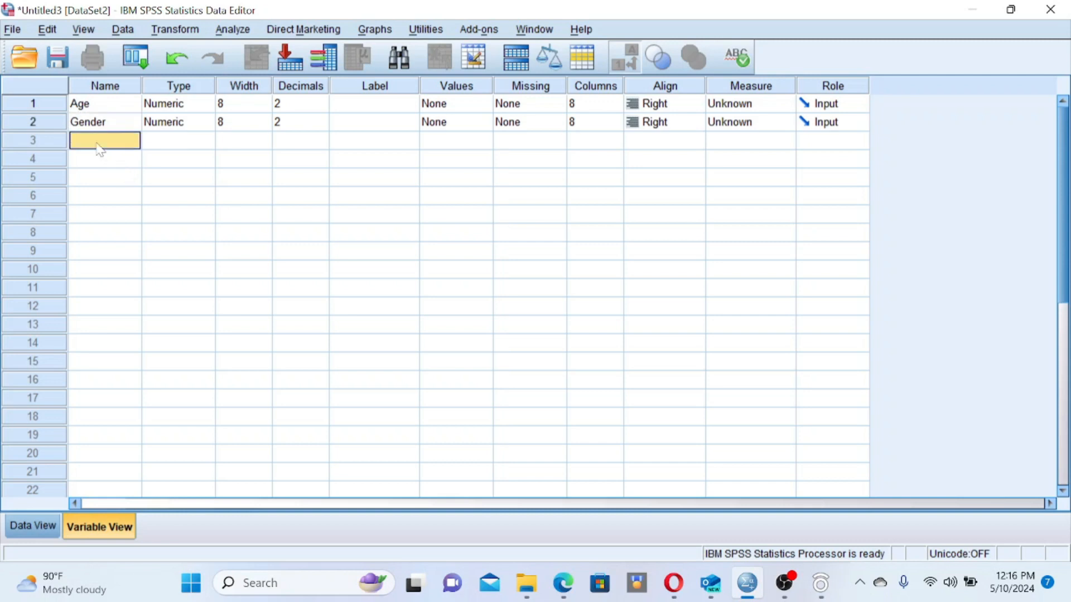
- Define a variable named Level_of_education in the third row
double_click(97, 143)
type("E")
key("BackSpace")
type("Level")
type("_of")
type("_education")
key("Return")
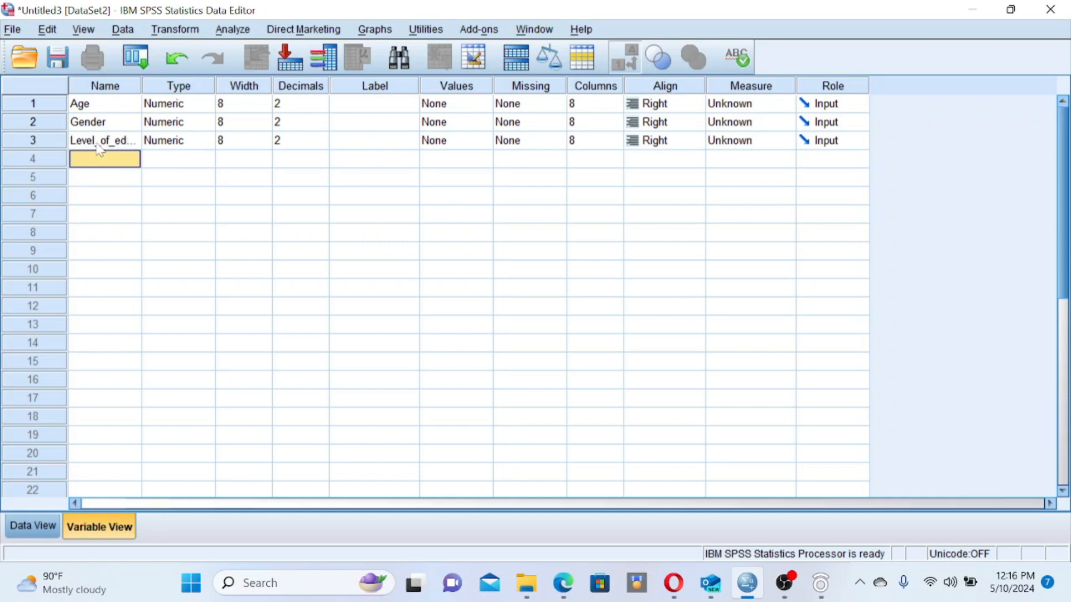
- Add the variables Ethnicity and BMI in rows 4 and 5
type("Ethnicity")
key("Return")
key("shift")
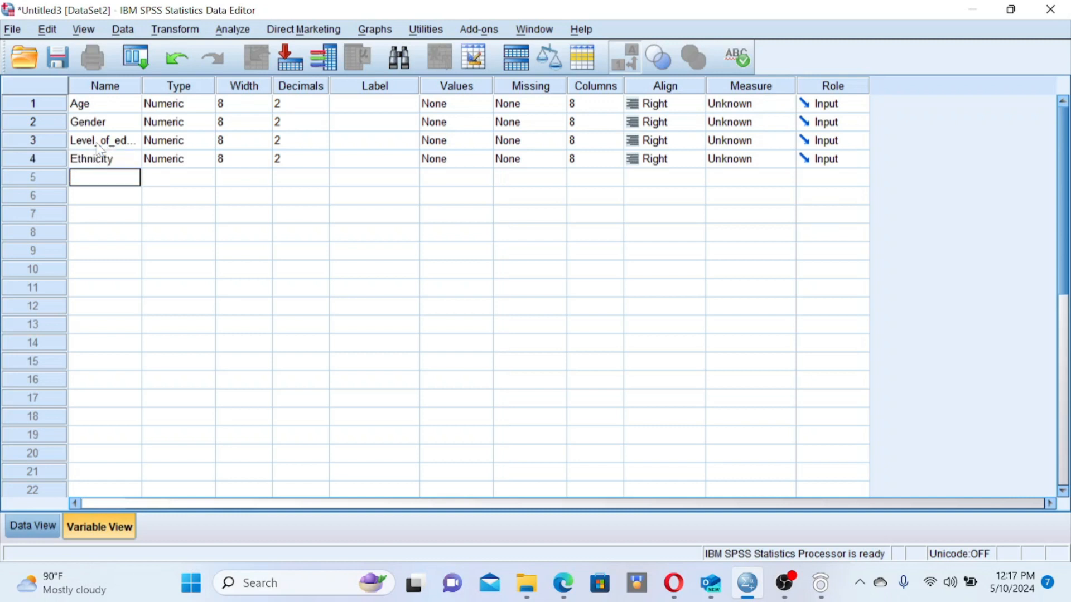
type("BMI")
key("Return")
- Add a variable named Height in row 6
type("Heifht")
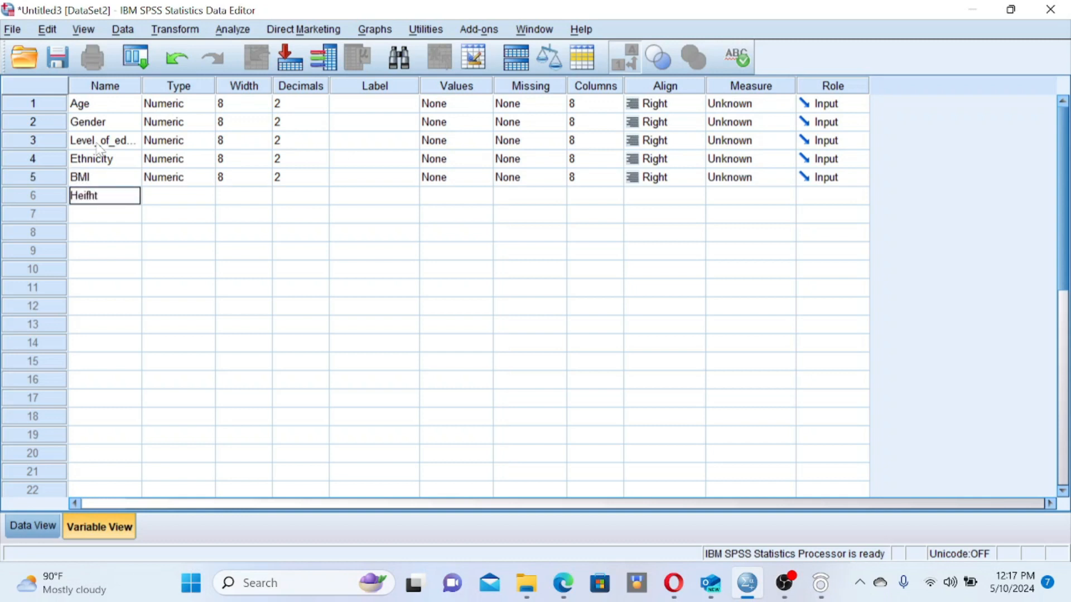
key("BackSpace")
key("BackSpace")
key("BackSpace")
type("ght")
key("Return")
- Add a variable named Weight in row 7
type("Weid")
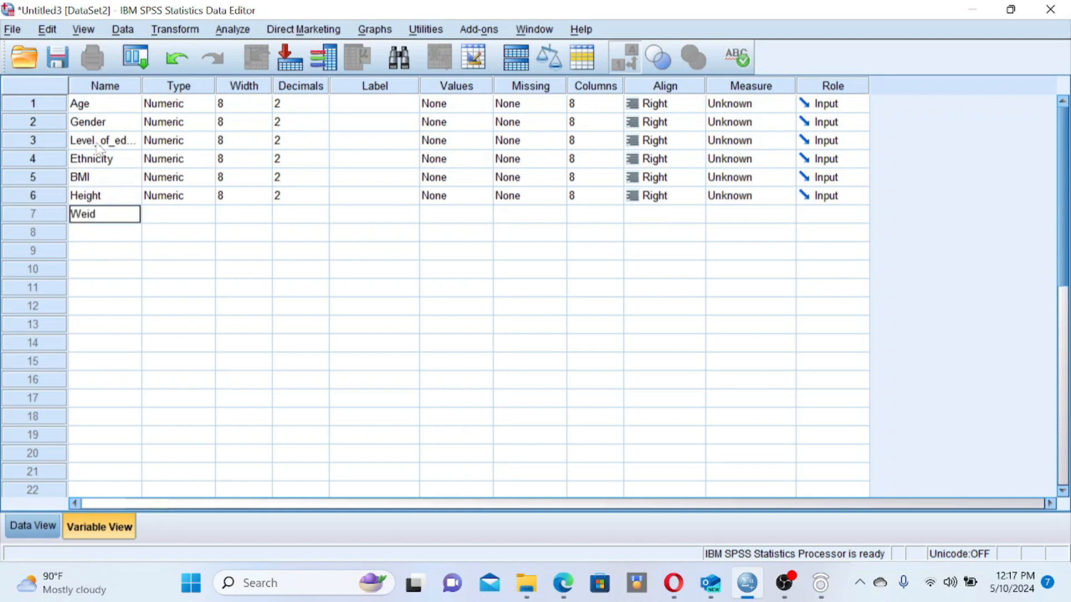
key("BackSpace")
type("ghr")
key("BackSpace")
type("t")
key("Return")
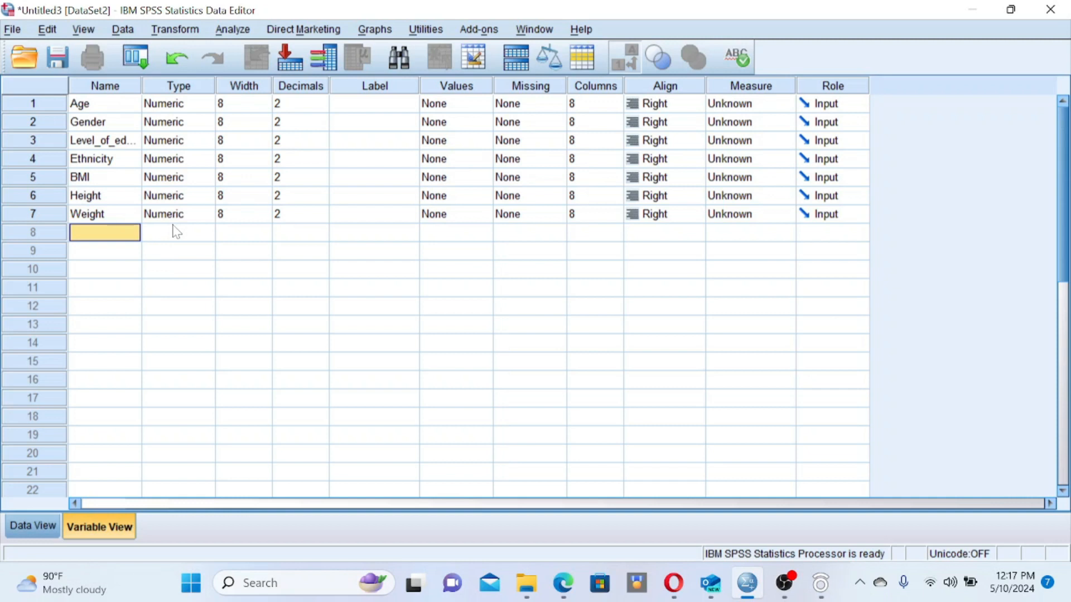
- Add the variables Satisfaction and Perception in rows 8 and 9
type("Sa")
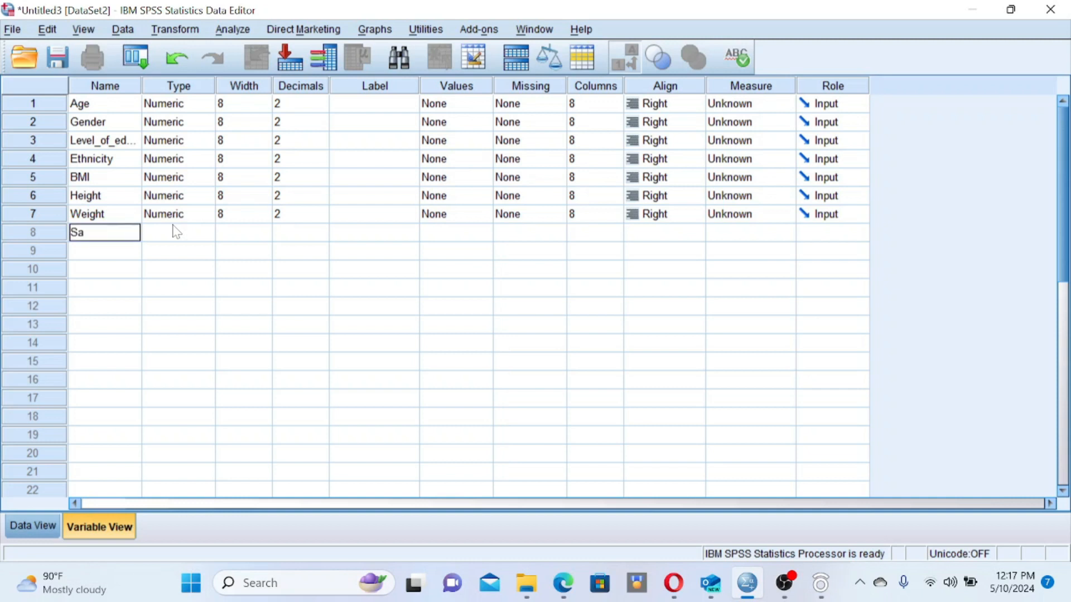
type("tisfaction")
key("Return")
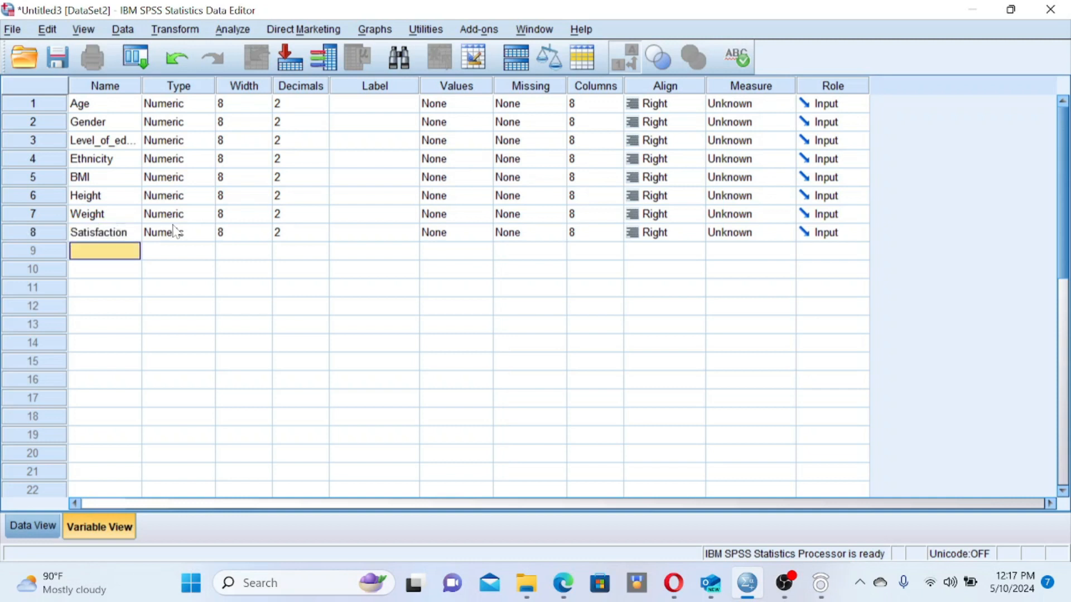
type("Perception")
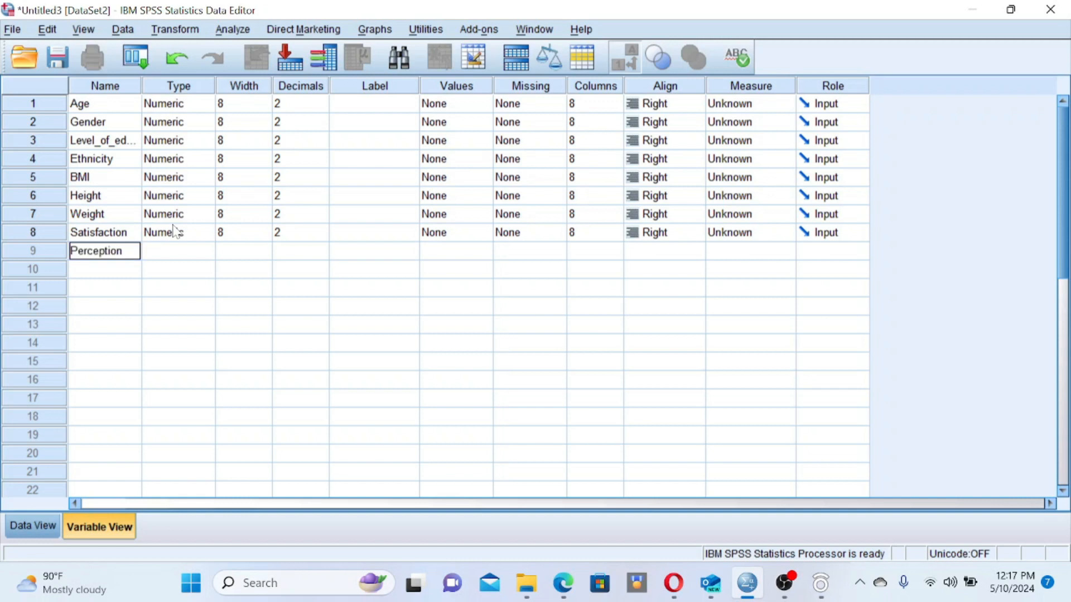
key("Return")
- Add the variables Perception_1 and Perception_2 in rows 10 and 11
type("Perc")
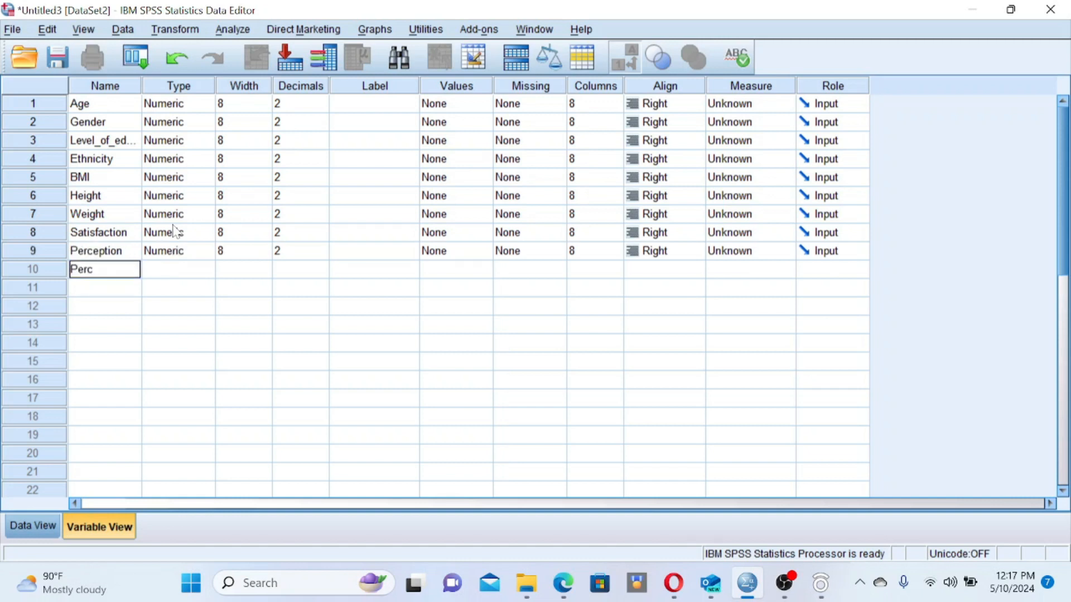
type("eption_1")
key("Return")
type("Per")
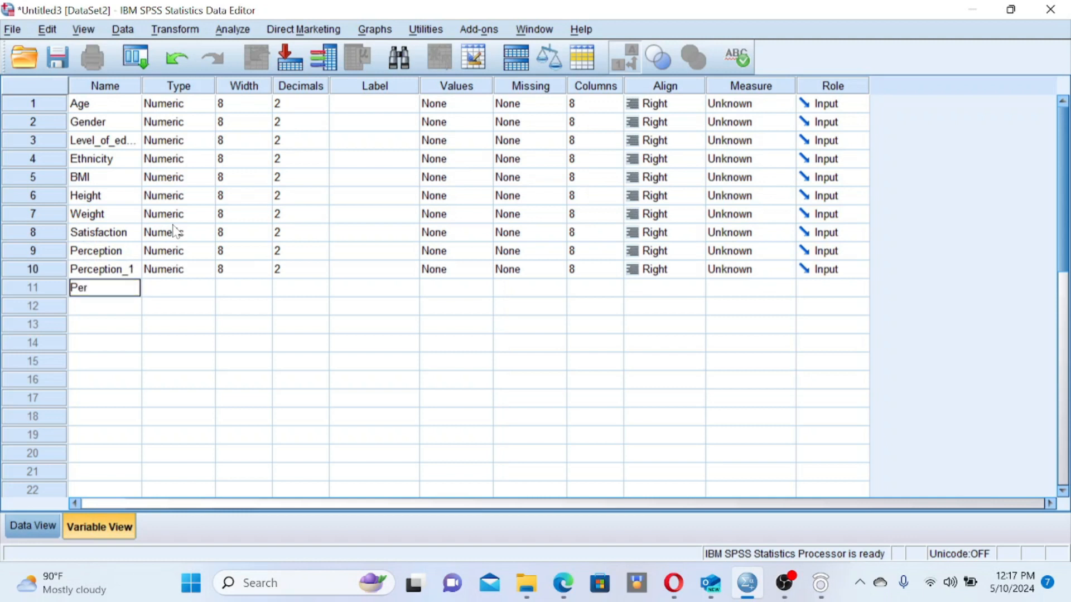
type("ception_2")
key("Return")
type("Pers")
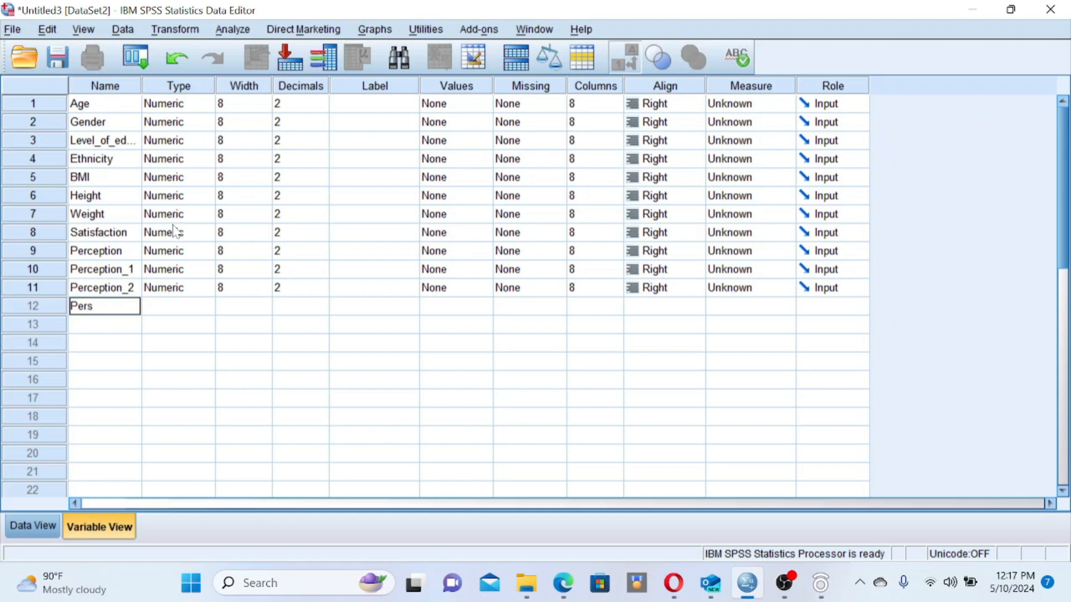
type("eption_4")
key("BackSpace")
type("4")
key("Return")
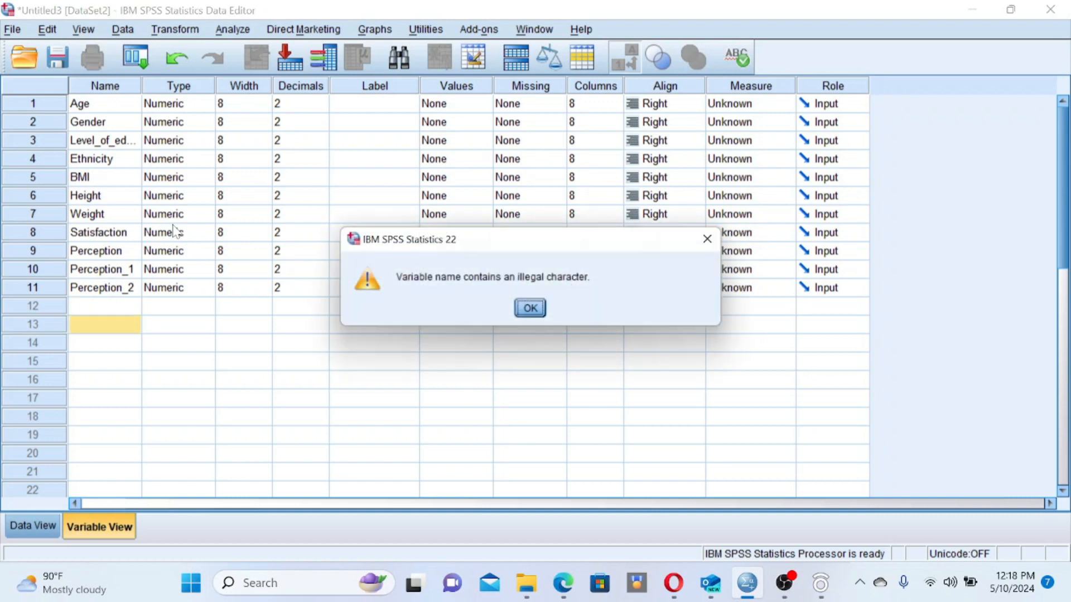
key("Return")
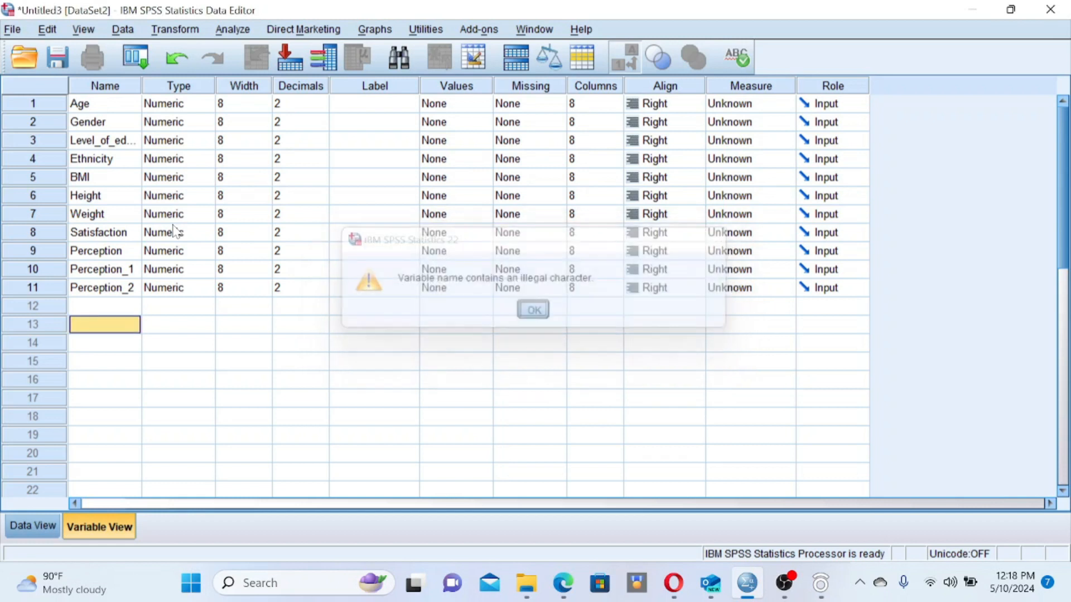
- Add a variable named Perception_3 in row 12 and widen the Name column so the full variable names fit
key("Up")
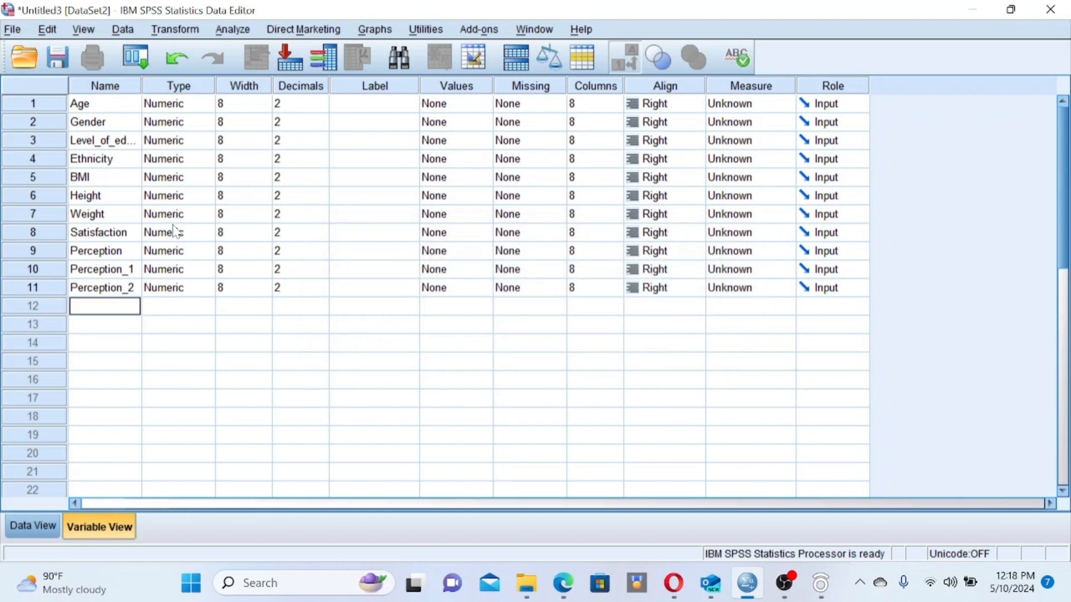
type("Perception_3")
key("Return")
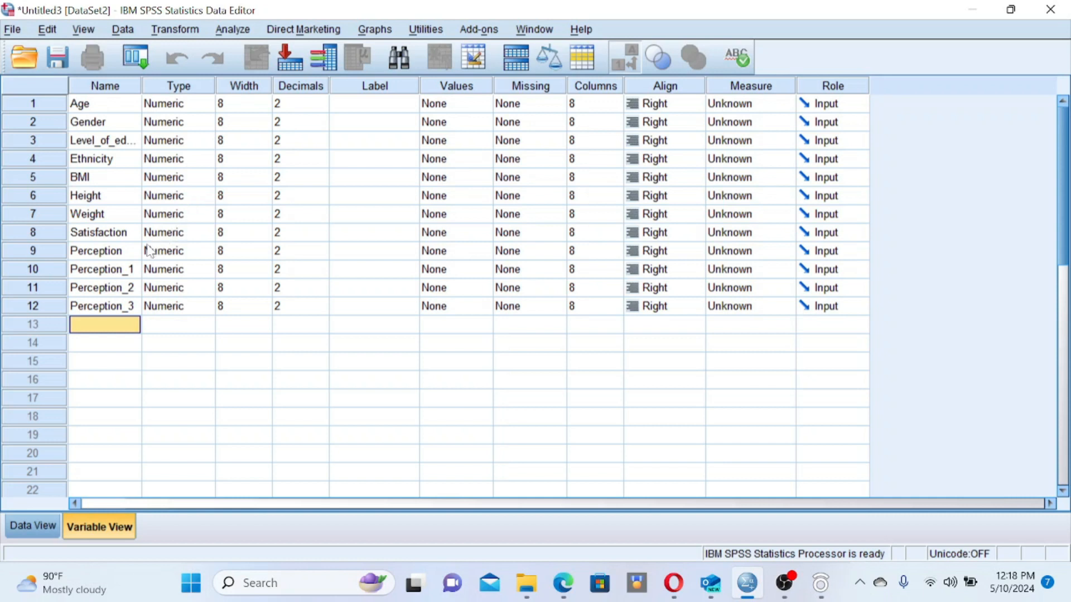
left_click_drag(142, 86, 174, 96)
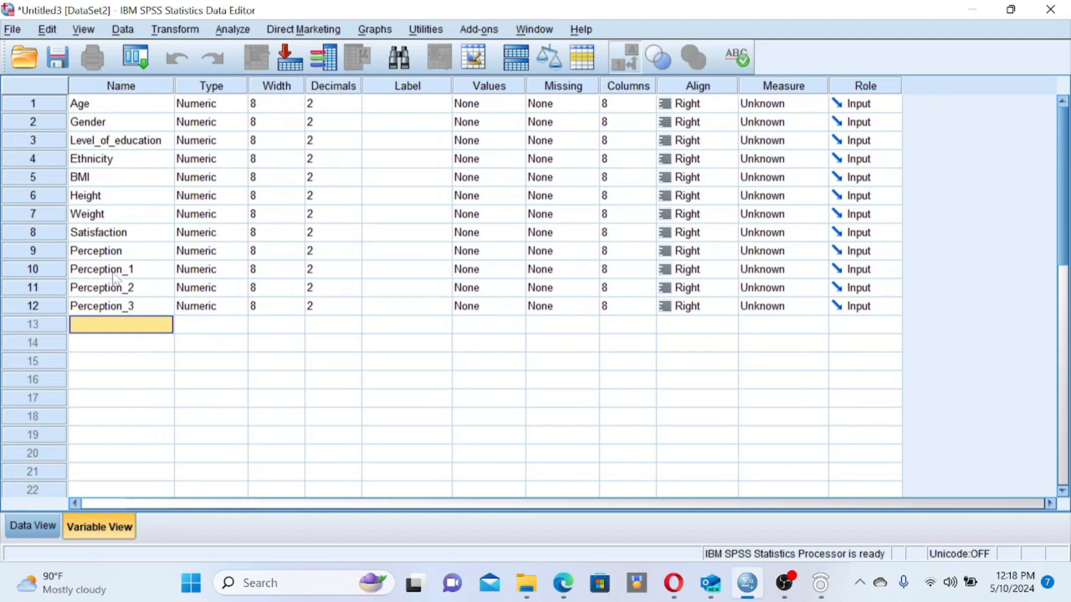
- Examine the rows of the Perception variables and the Label and Values columns of the variable list
left_click(121, 294)
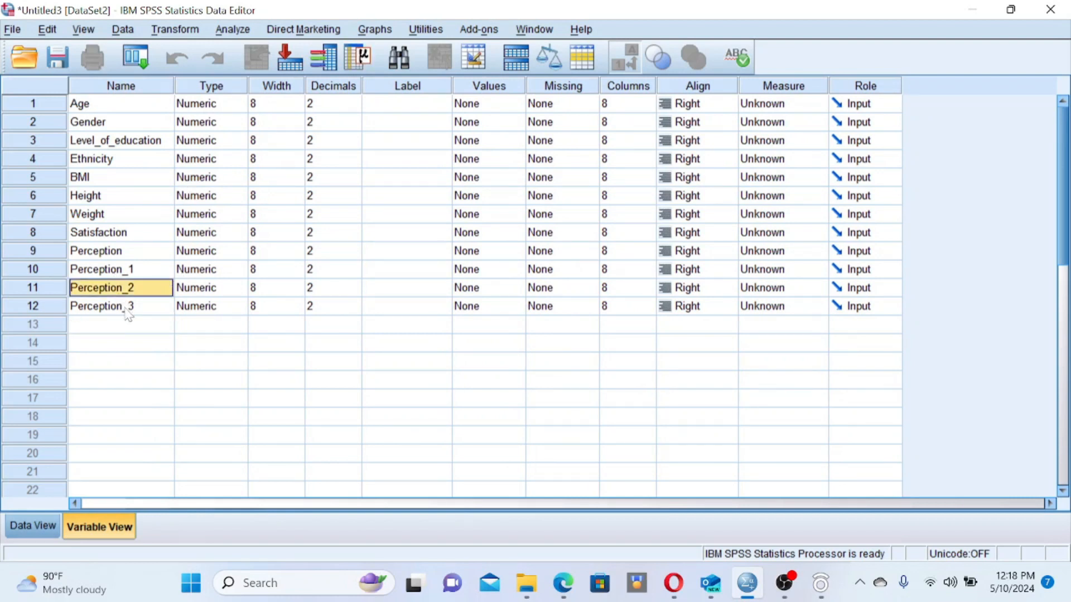
left_click(125, 307)
left_click(94, 254)
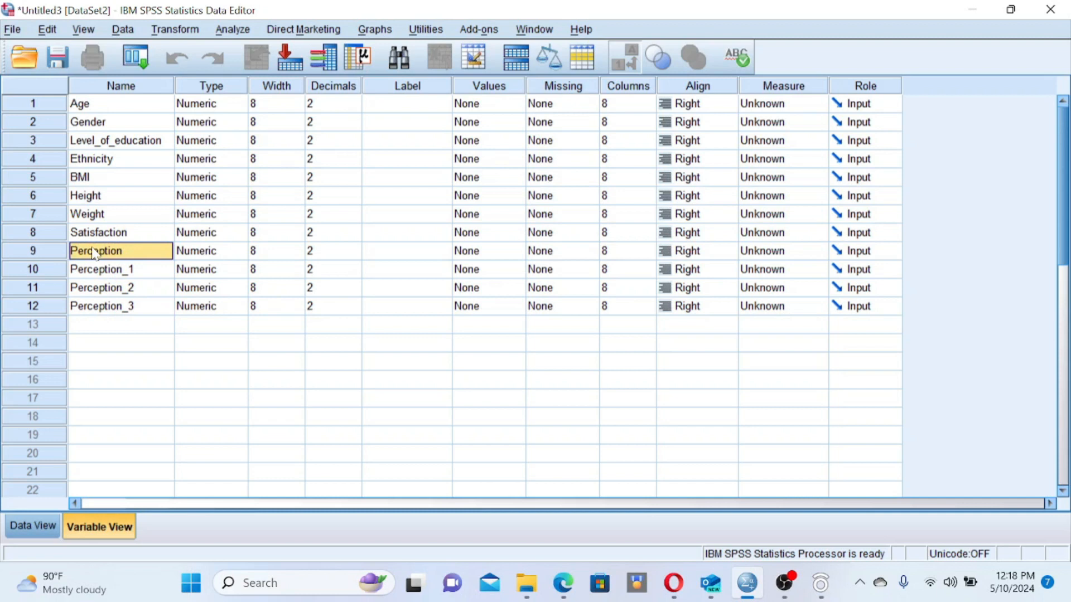
left_click(373, 256)
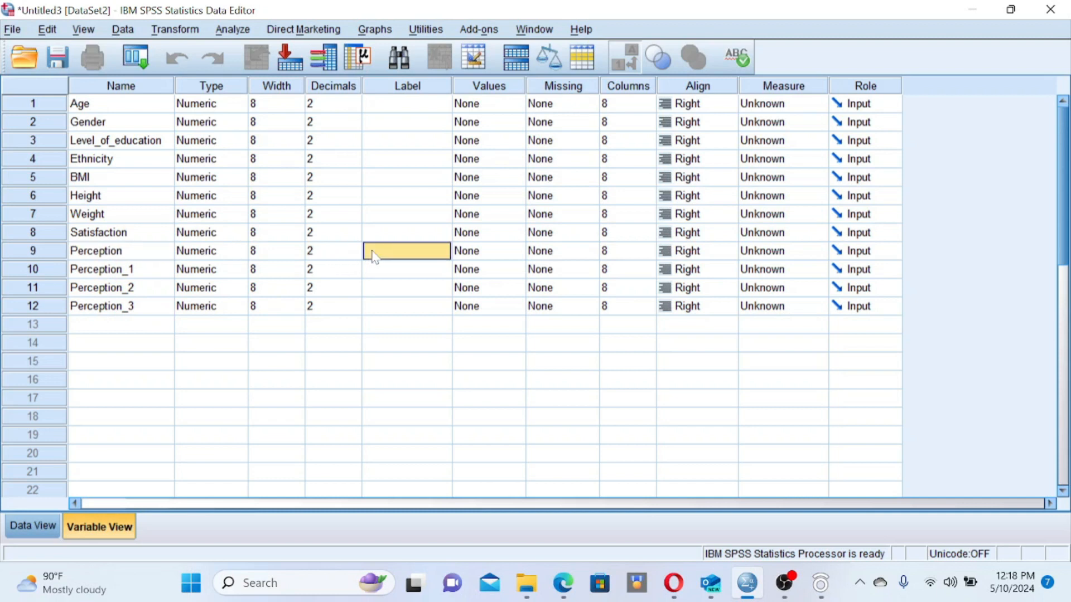
left_click(44, 256)
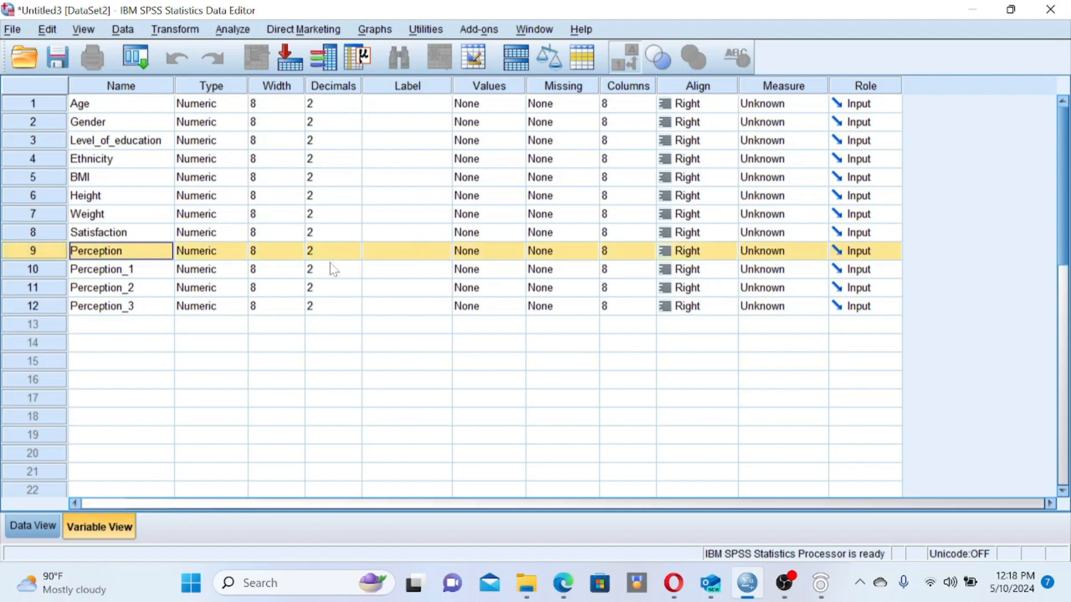
left_click(51, 269)
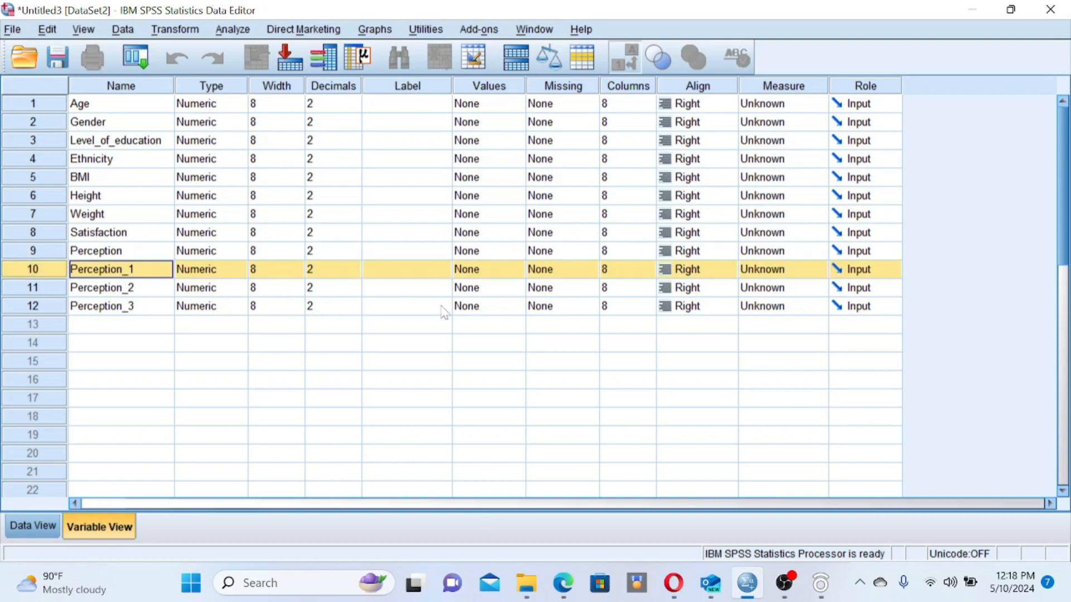
left_click(53, 288)
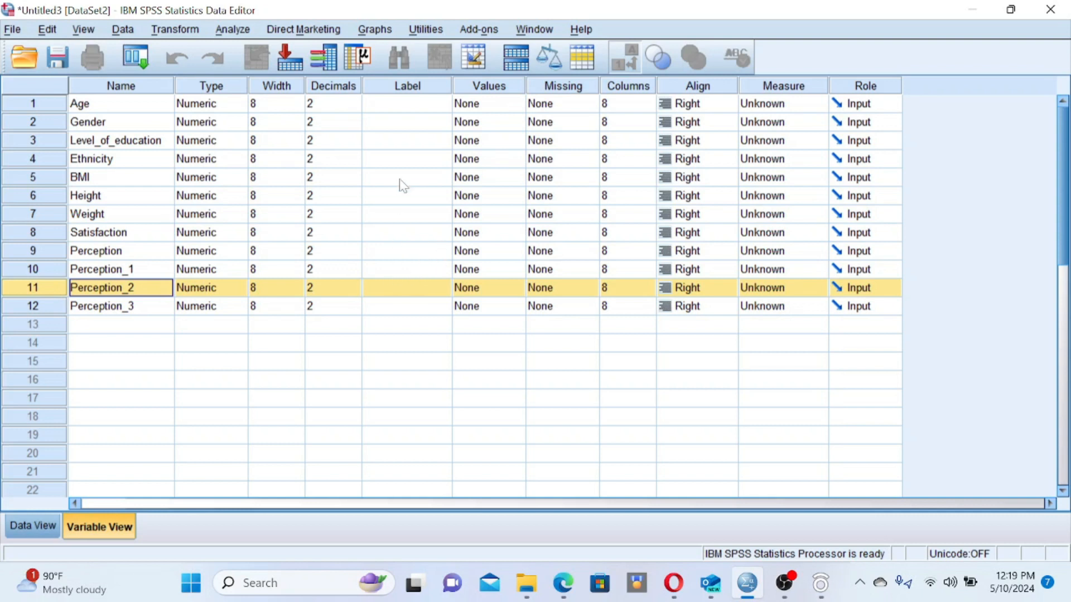
left_click(409, 105)
left_click(408, 87)
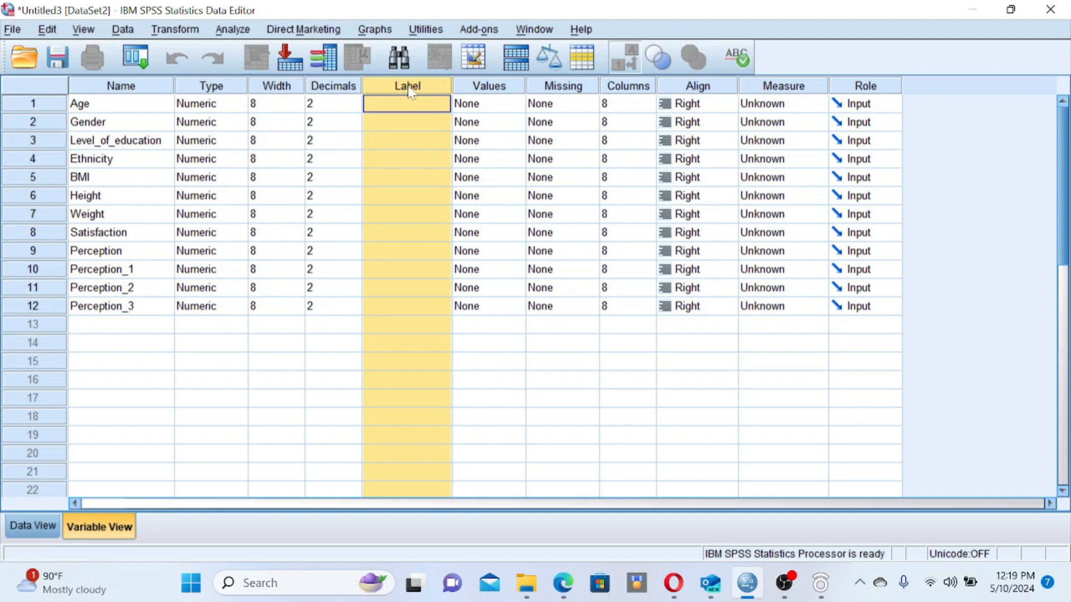
left_click(486, 88)
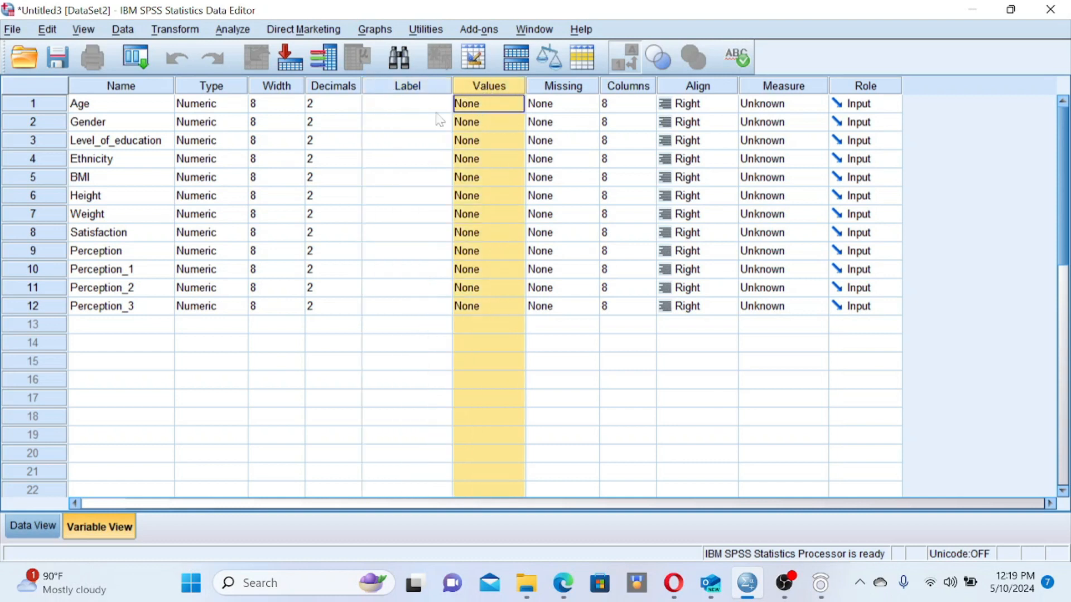
- Inspect the Value Labels dialog for the Age variable and close it without defining any labels
left_click(14, 109)
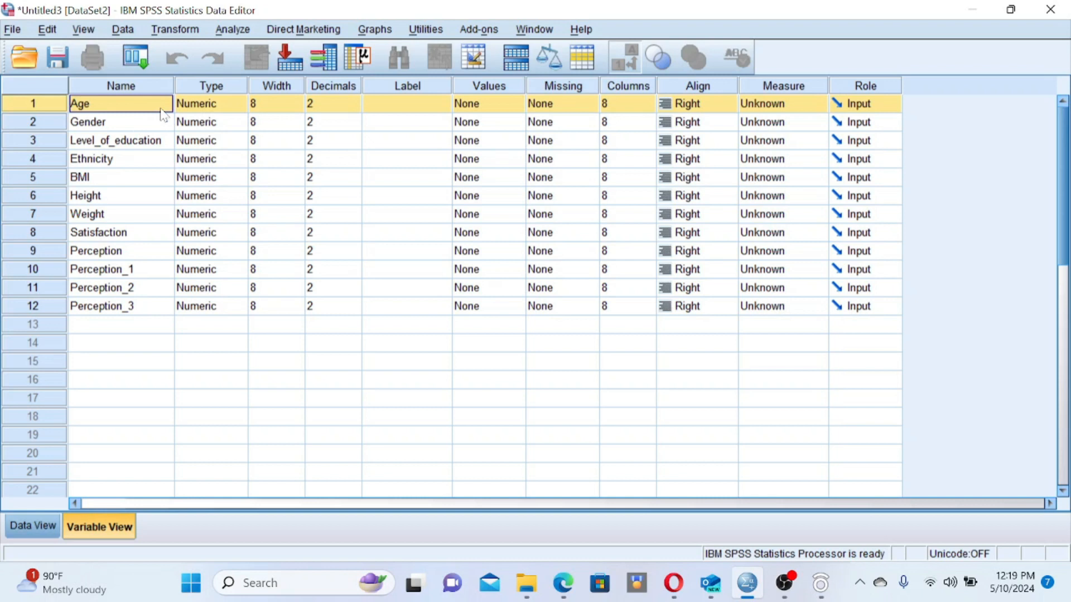
left_click(506, 107)
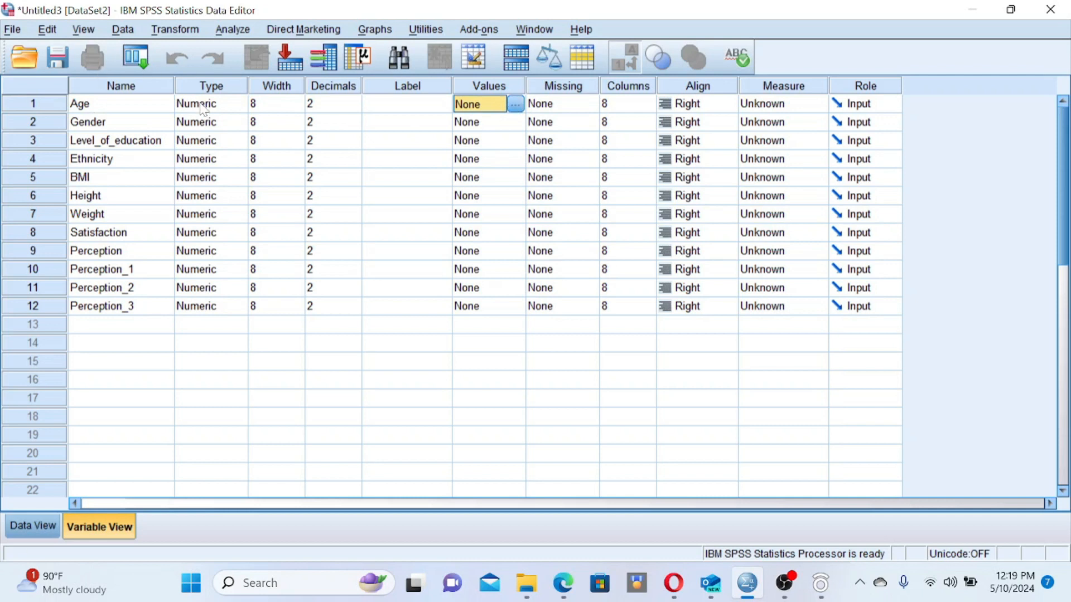
left_click(515, 105)
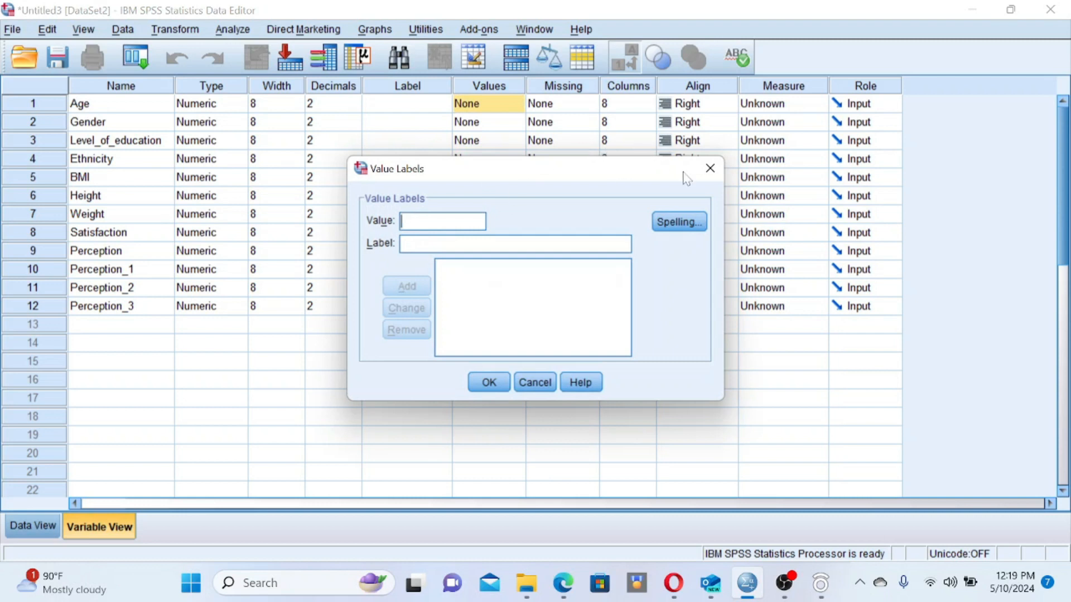
left_click(709, 168)
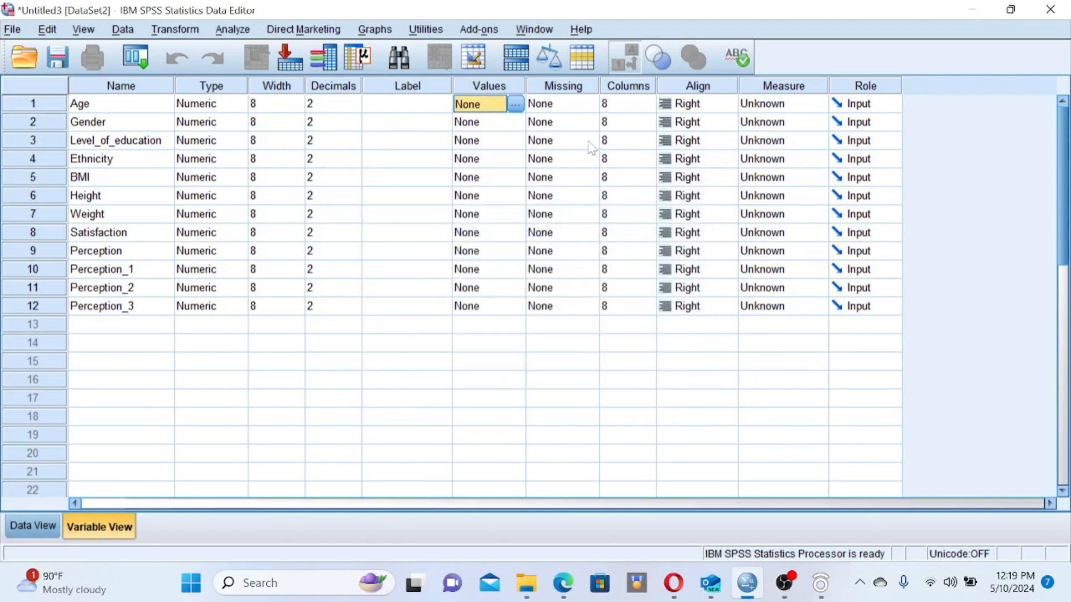
- Set the measurement level of Age to Scale and of Gender to Nominal
left_click(819, 104)
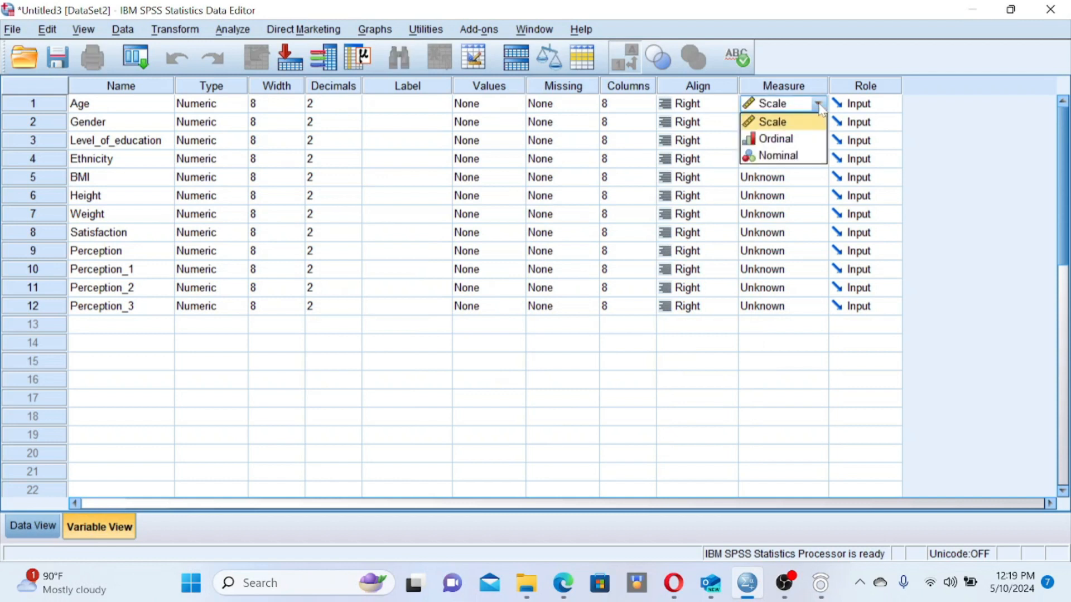
left_click(792, 125)
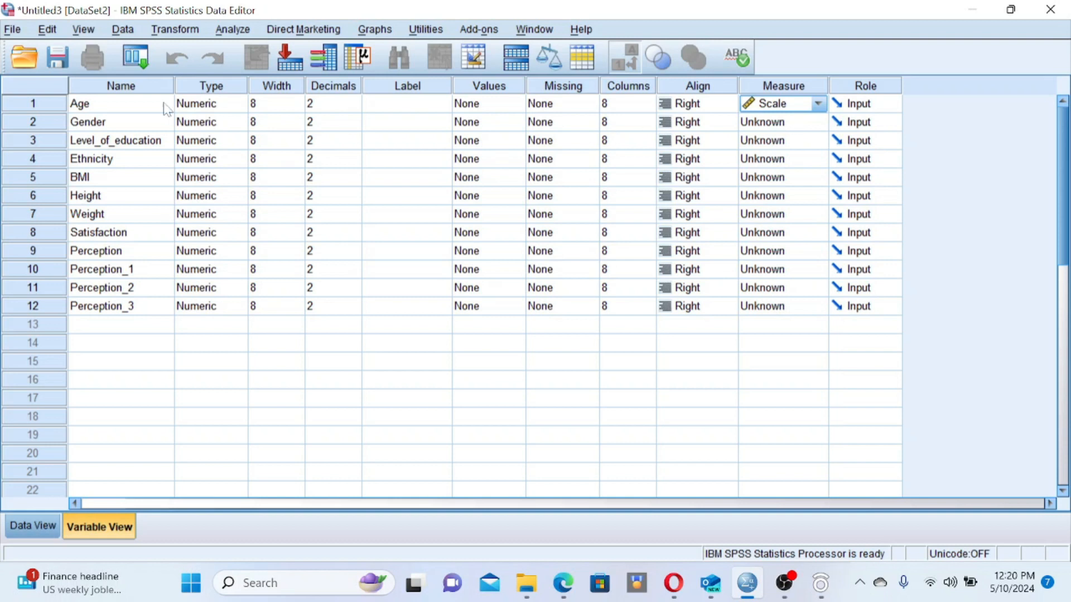
left_click(818, 123)
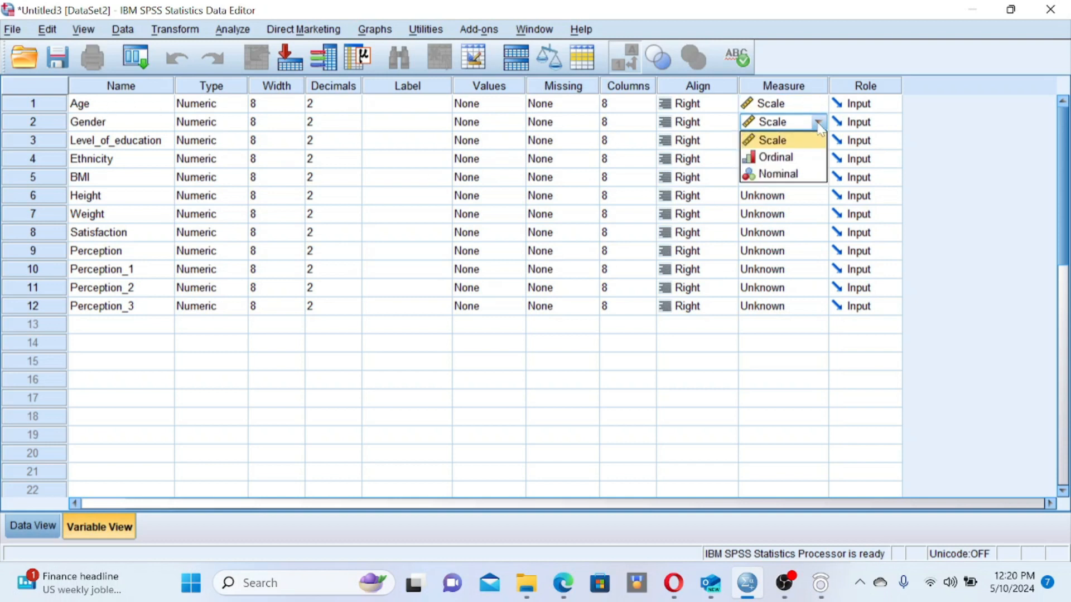
left_click(761, 177)
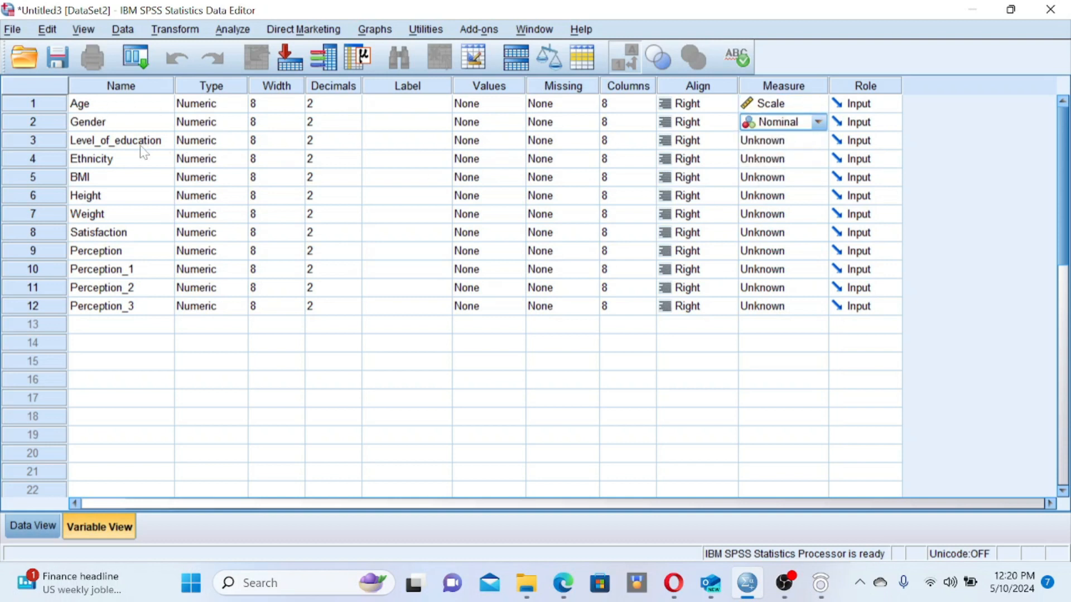
- Set the measurement level of Level_of_education to Ordinal and of Ethnicity to Nominal
left_click(818, 141)
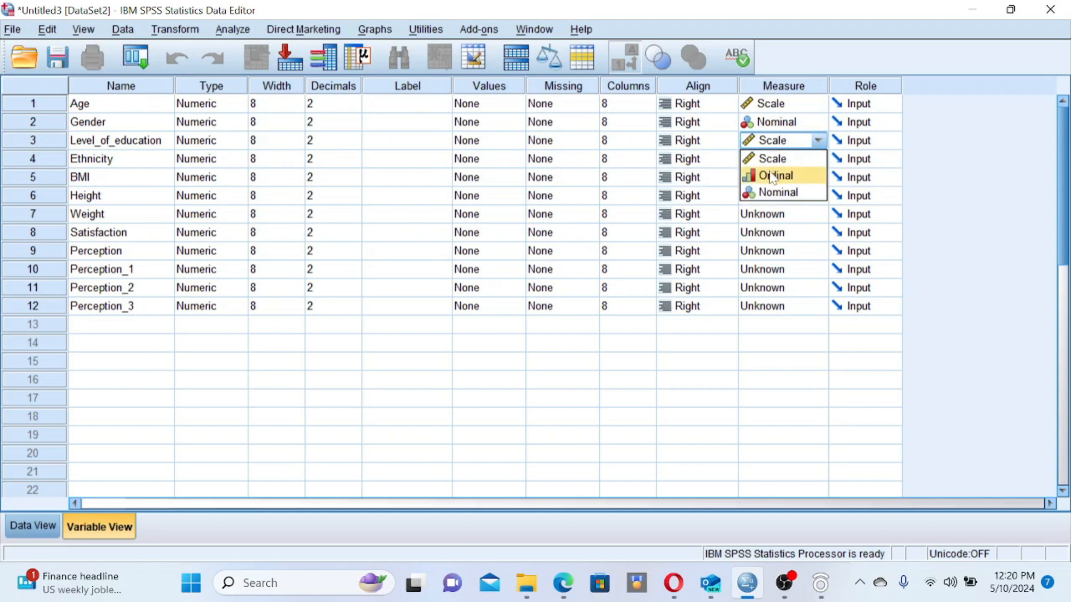
left_click(768, 175)
left_click(818, 159)
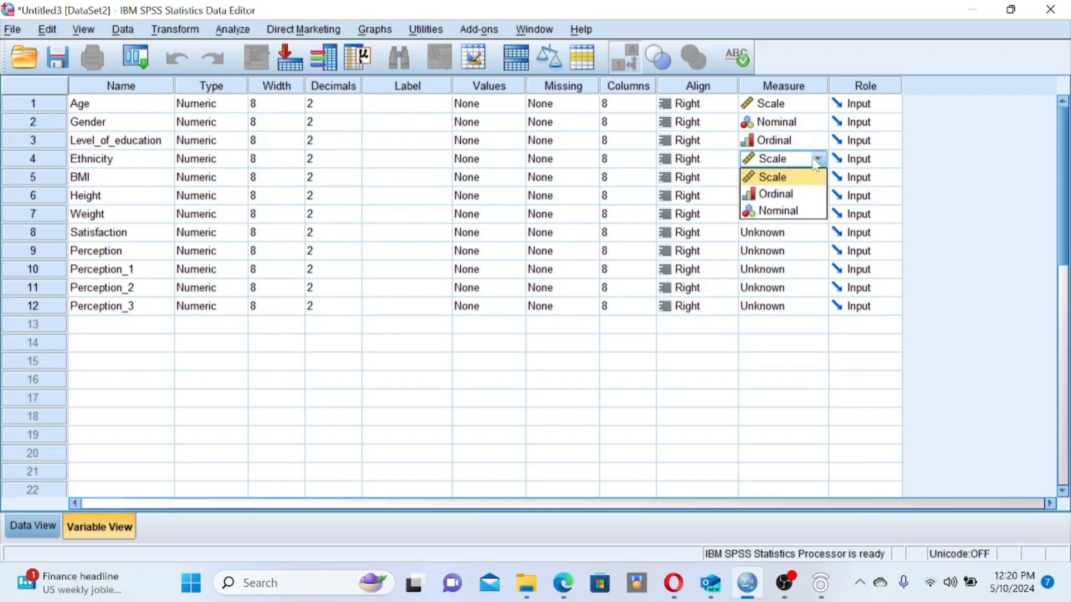
left_click(783, 214)
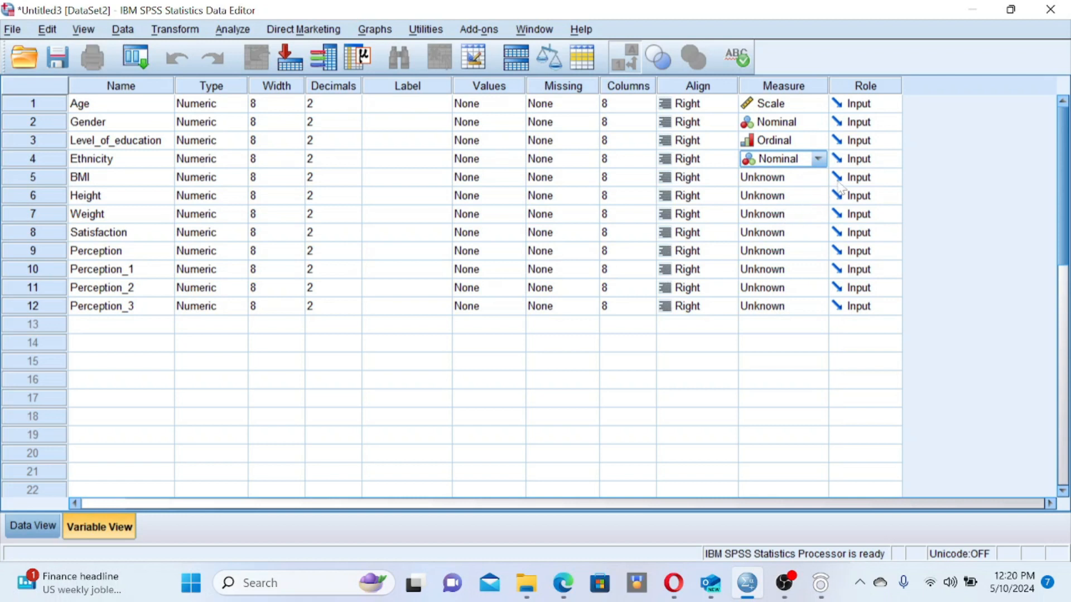
- Set the measurement level of the body-measurement variables BMI, Height and Weight to Scale
left_click(818, 177)
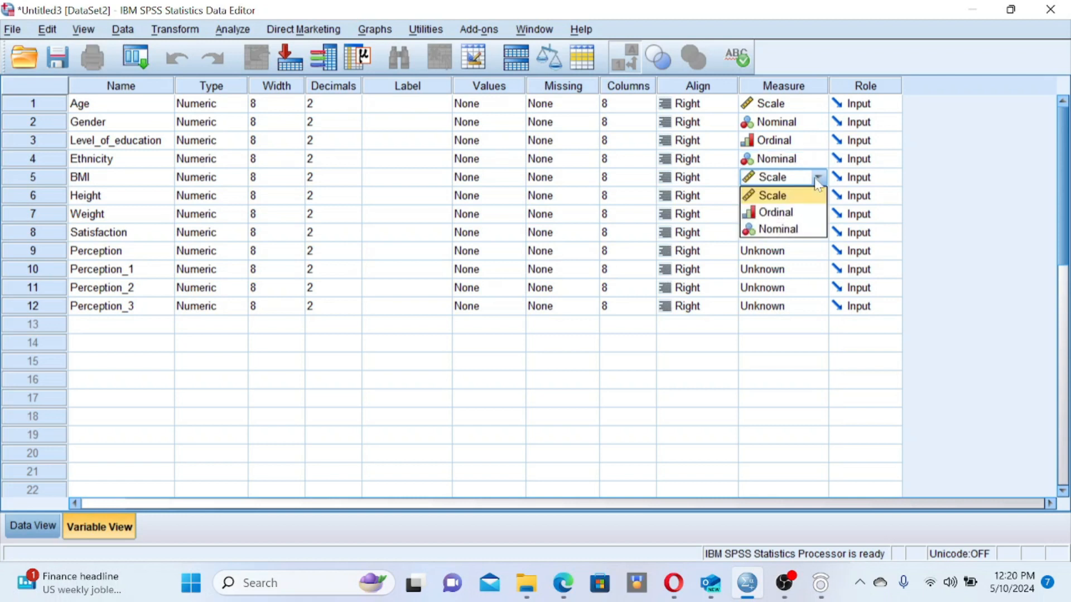
left_click(783, 197)
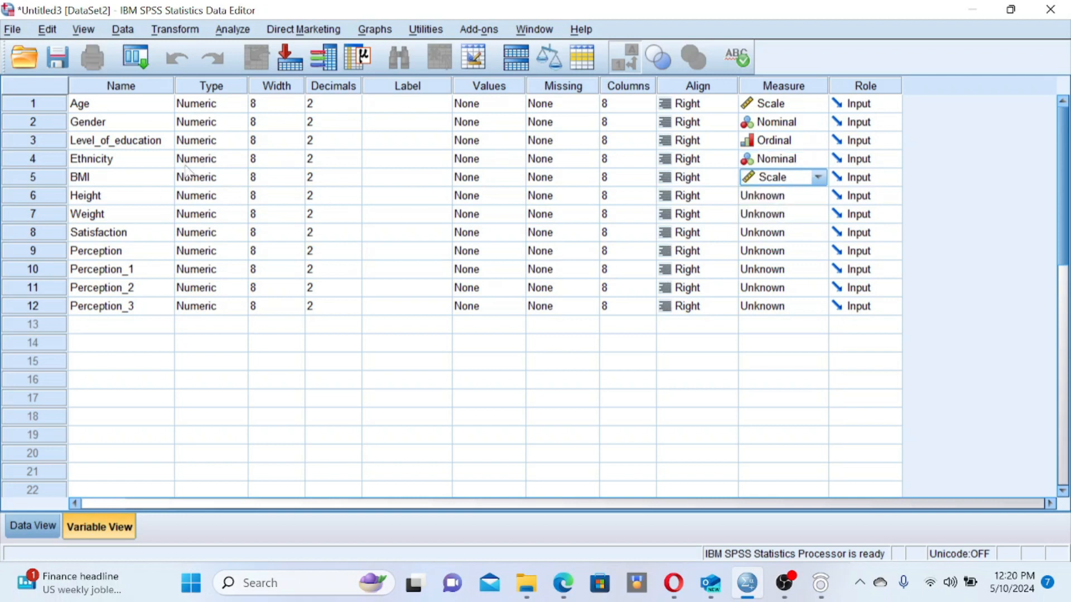
left_click(808, 196)
left_click(774, 217)
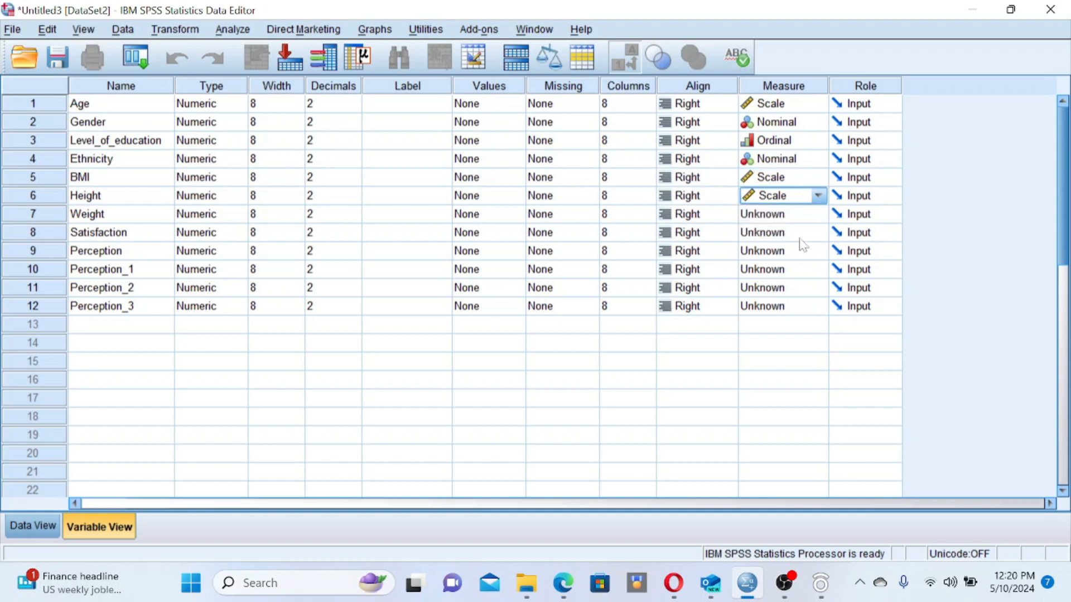
left_click(816, 216)
left_click(796, 233)
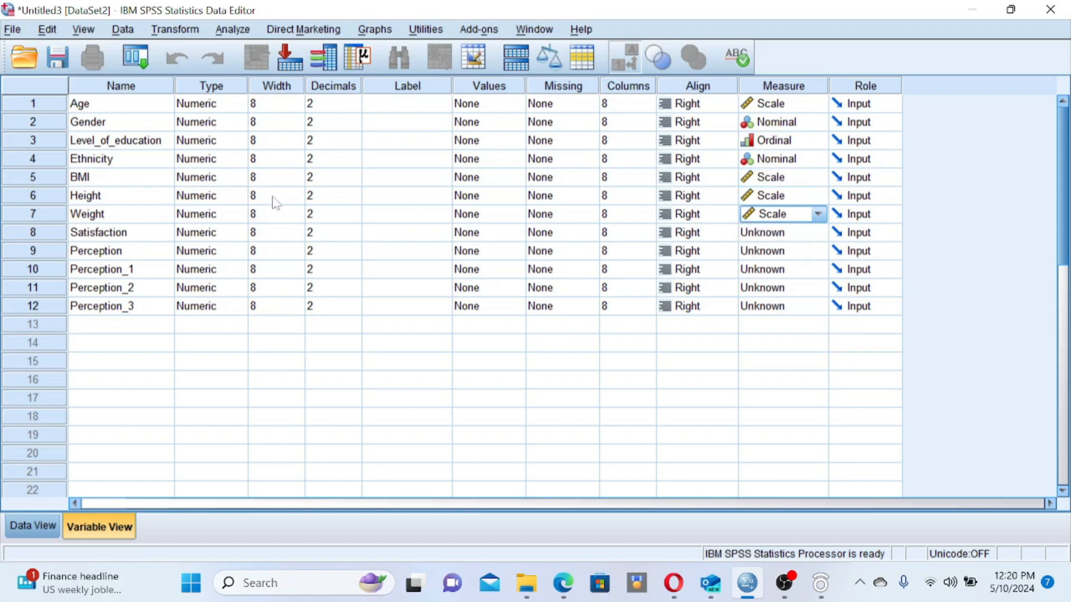
- Set the measurement level of Satisfaction to Ordinal and of Perception_1 to Scale
left_click(115, 233)
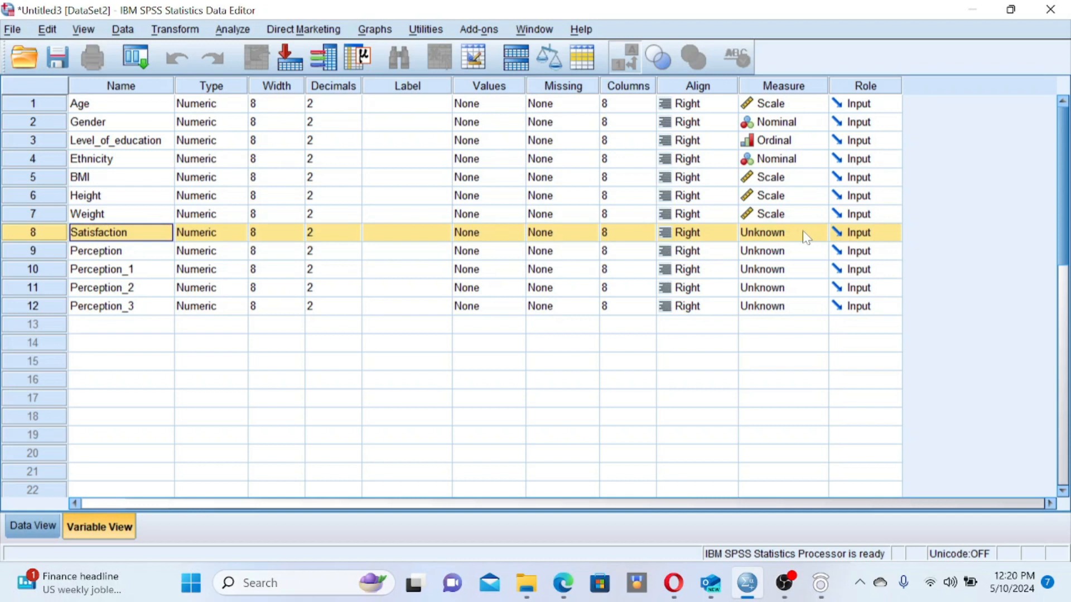
left_click(807, 237)
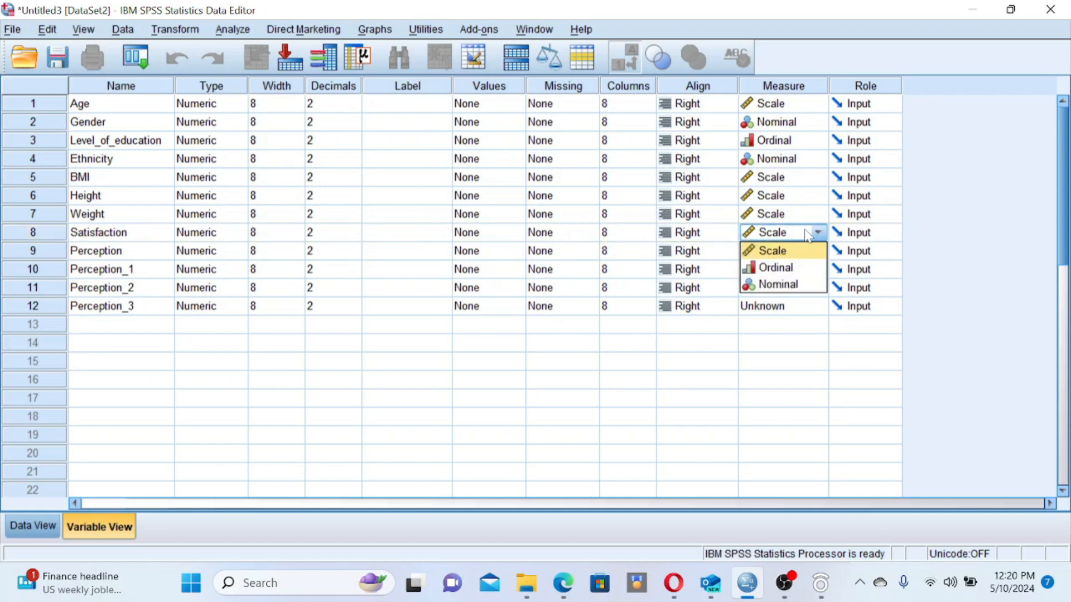
left_click(799, 274)
left_click(807, 268)
left_click(704, 398)
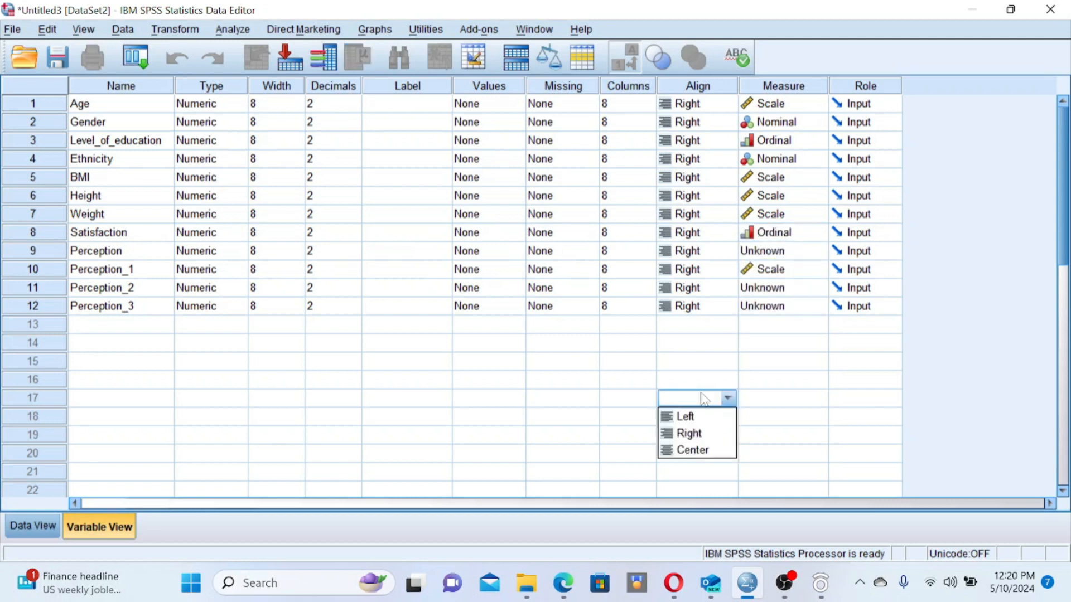
- Set the measurement level of Perception, Perception_2 and Perception_3 to Nominal
left_click(806, 256)
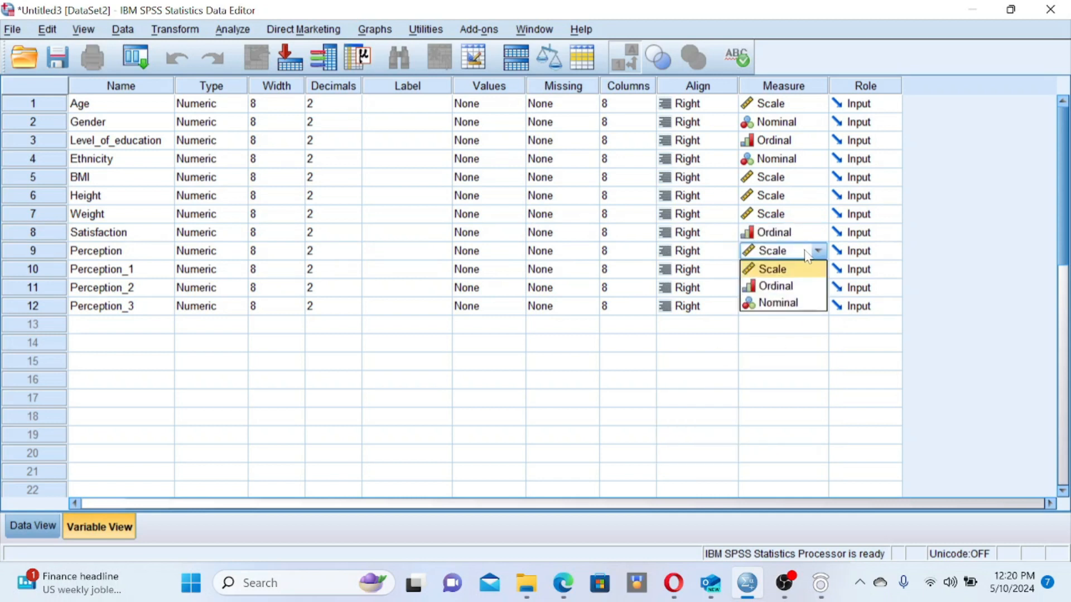
left_click(784, 302)
left_click(815, 288)
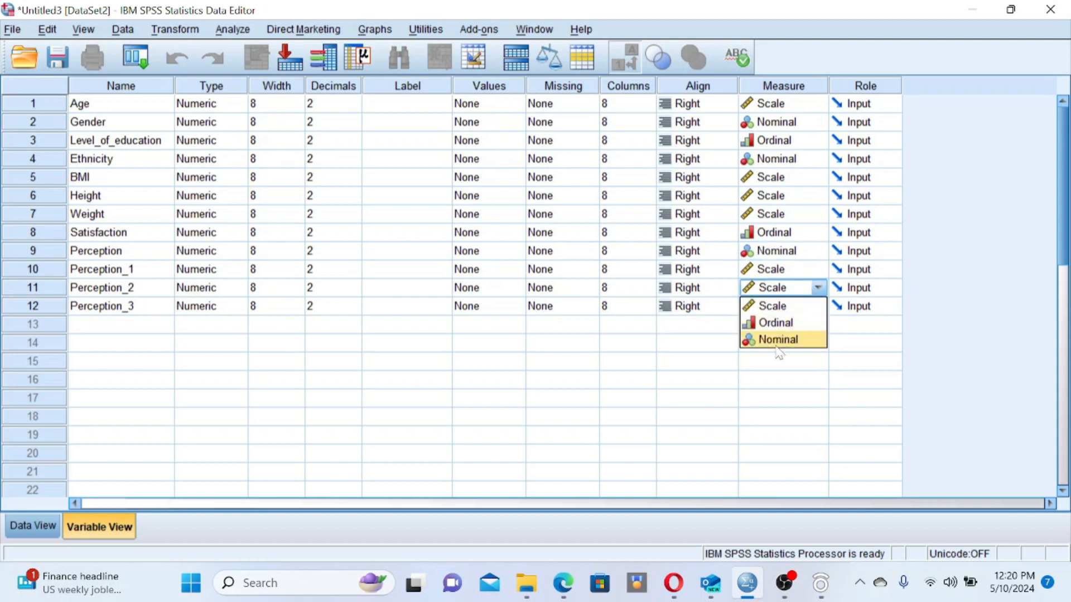
left_click(780, 340)
left_click(816, 306)
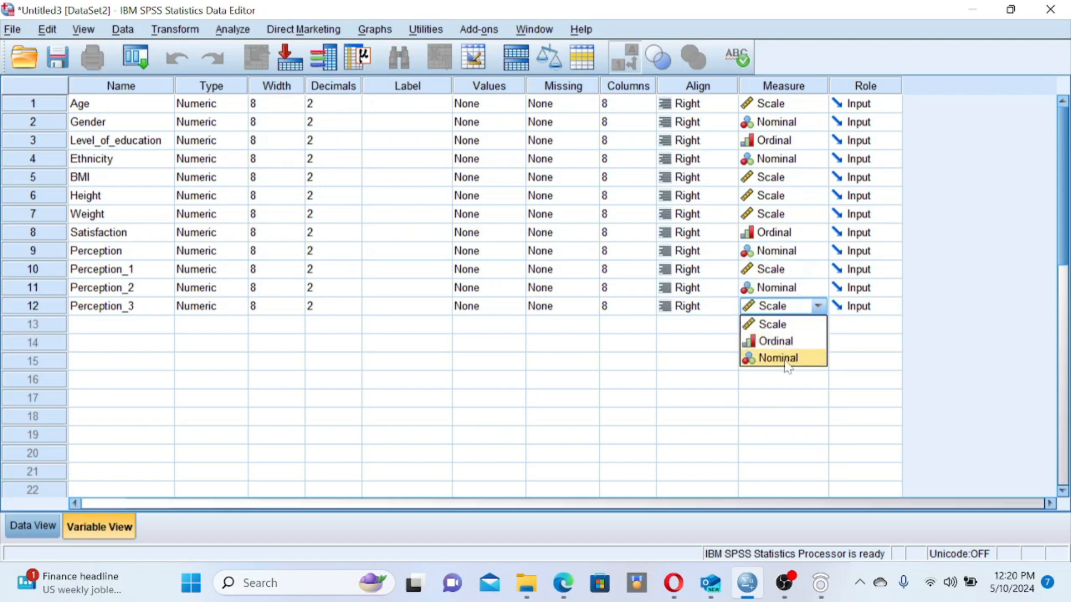
left_click(788, 358)
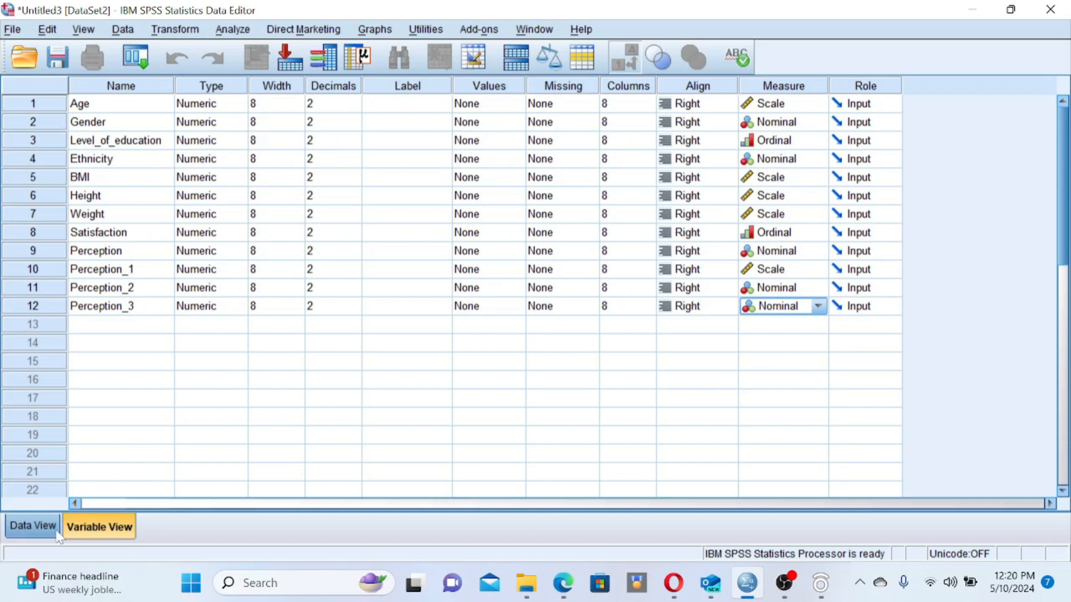
- Examine the first case row in the data grid and compare its columns with the variable definitions
left_click(33, 526)
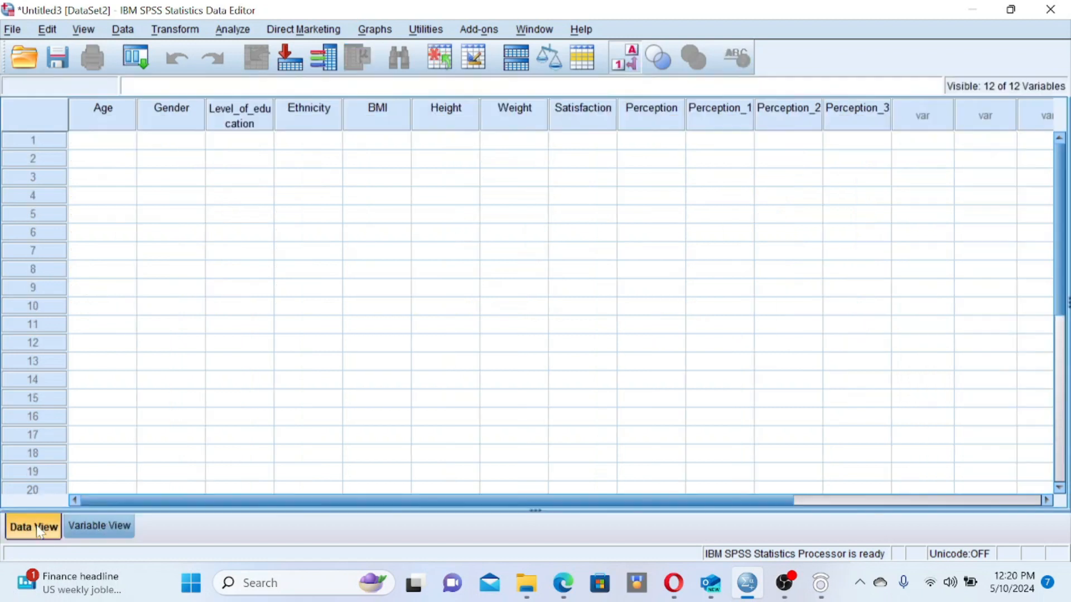
left_click(104, 139)
left_click(32, 141)
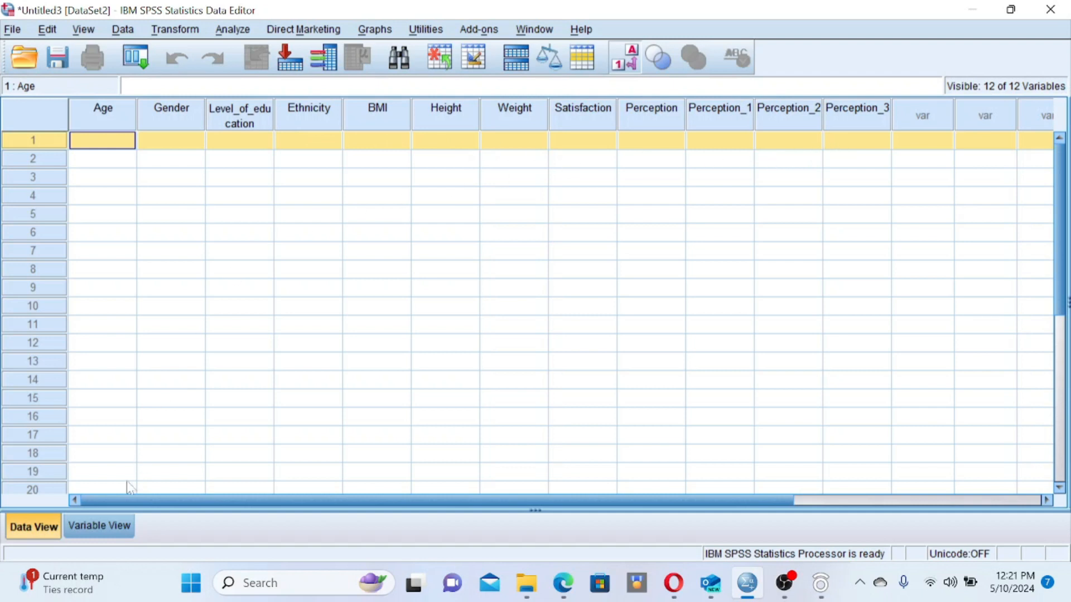
left_click(111, 527)
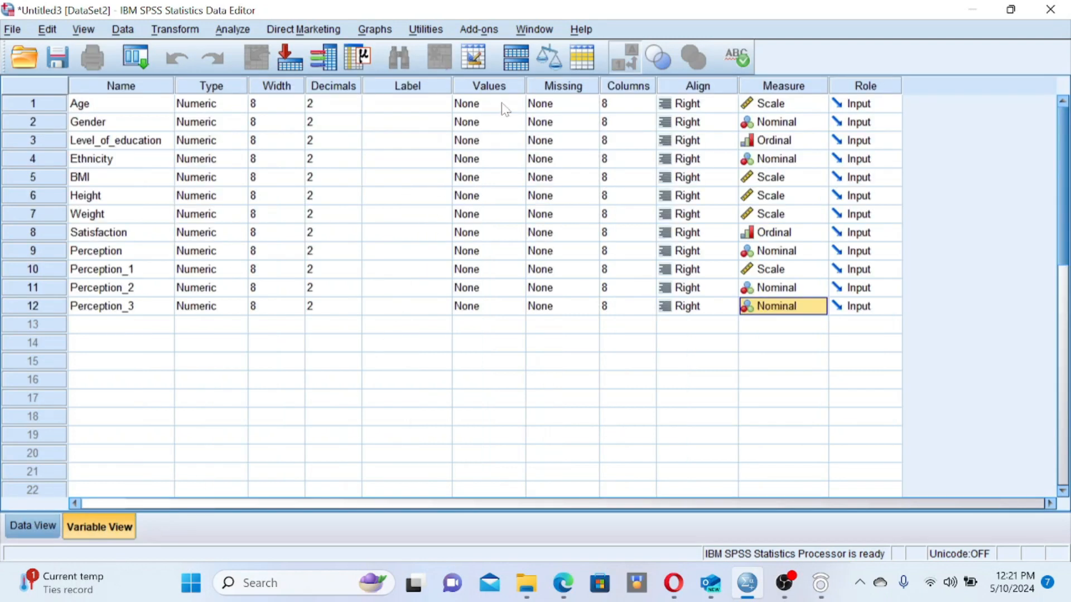
left_click(33, 527)
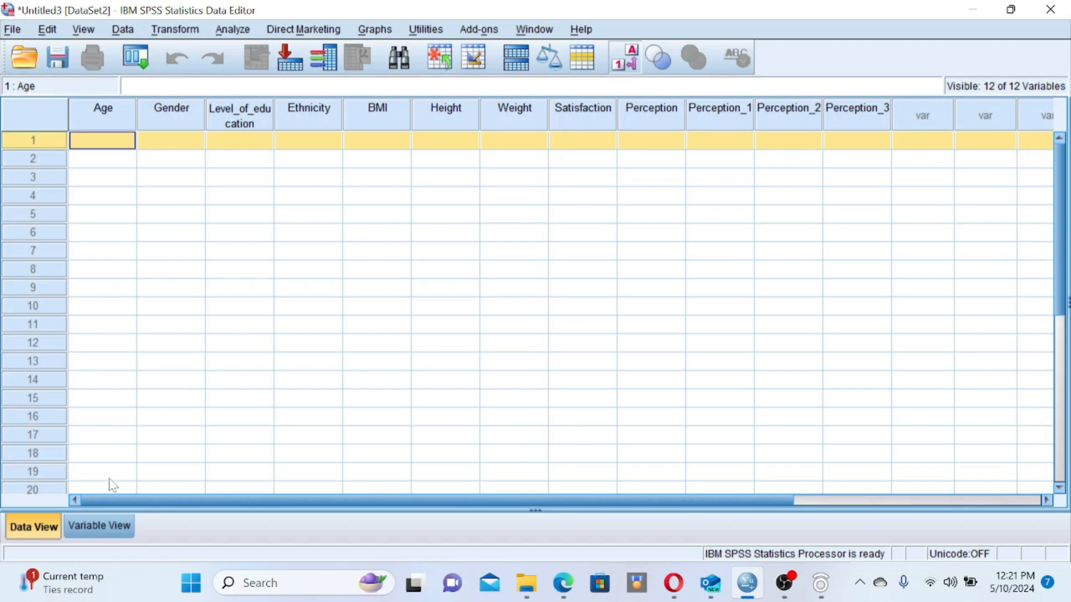
left_click(111, 525)
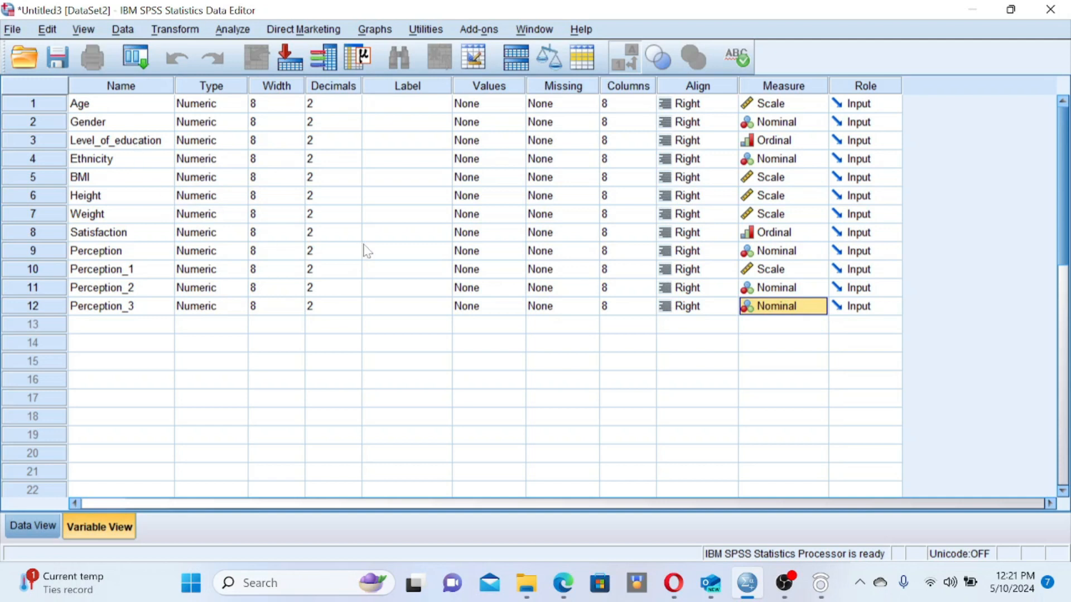
- Enter a Height of 148 for the first case in the data grid
left_click(31, 530)
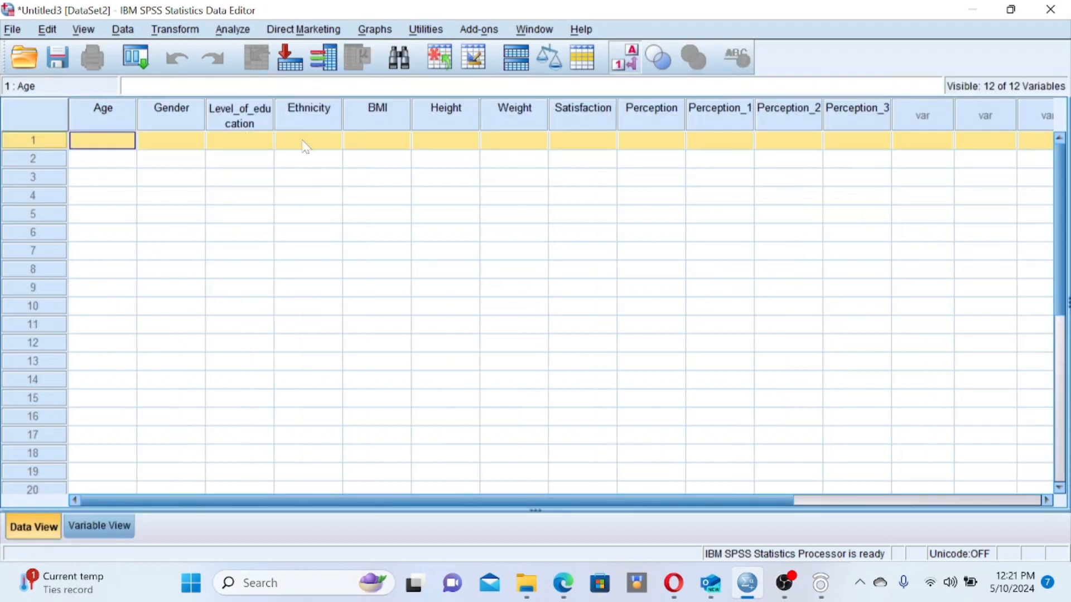
left_click(468, 143)
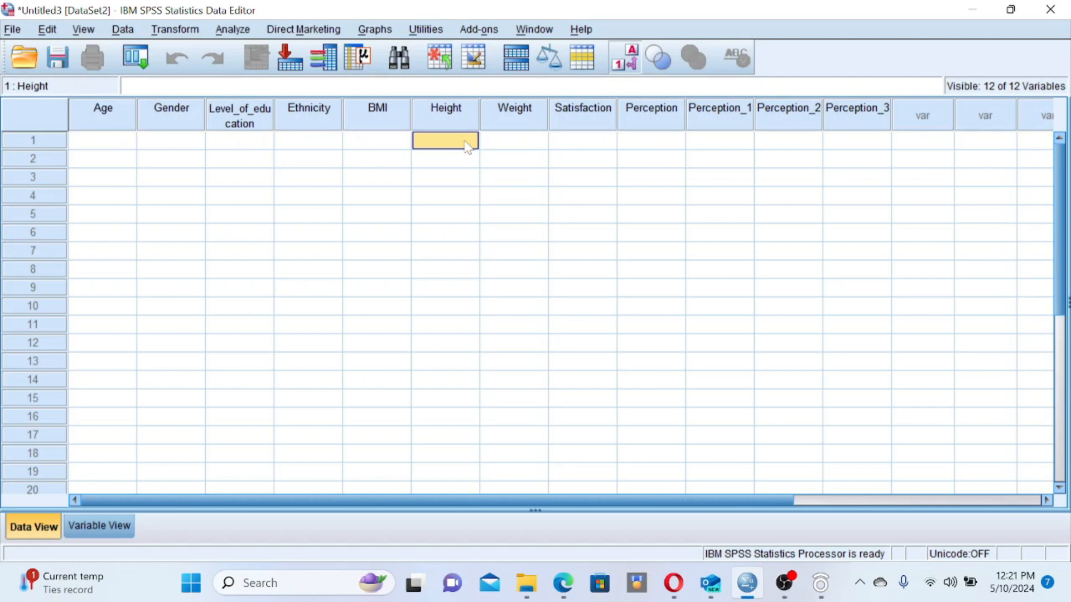
type("148")
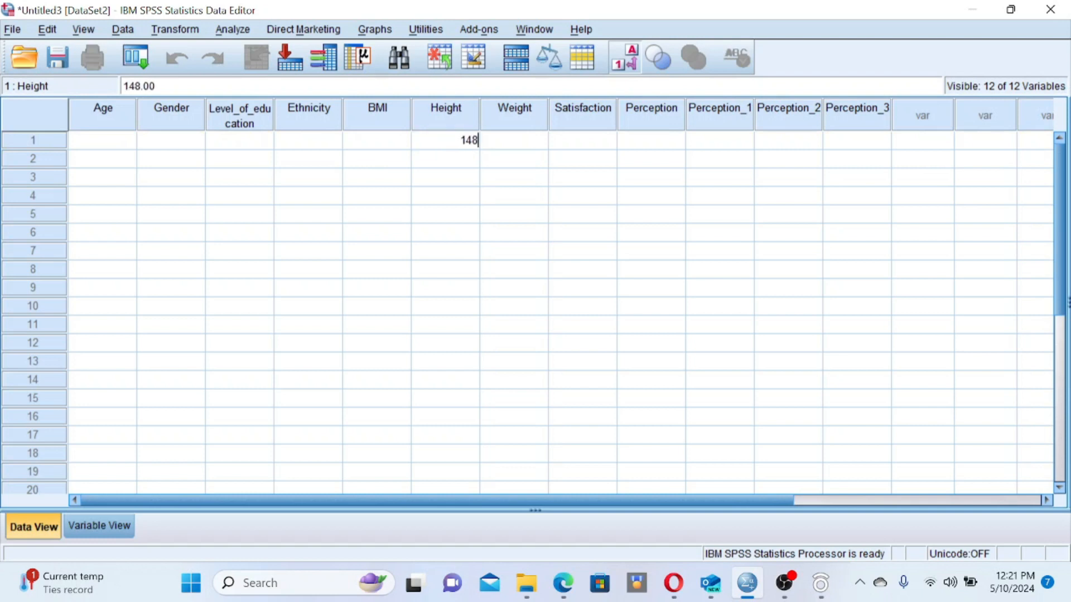
left_click(462, 163)
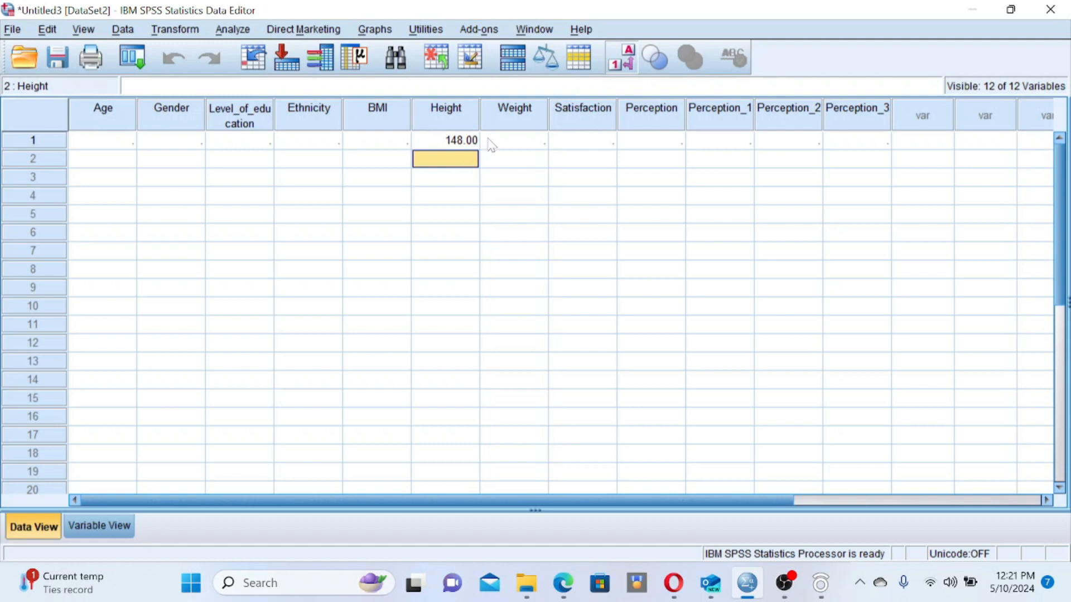
- Check the Level_of_education cell of the first case, review the variable definitions and return to the data grid
left_click(266, 148)
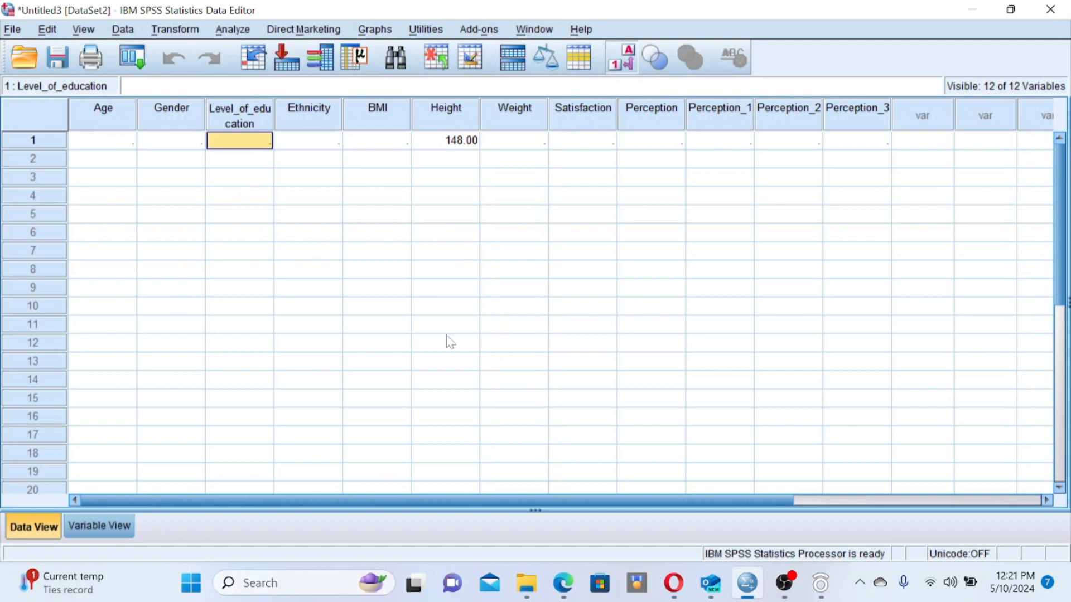
left_click(114, 525)
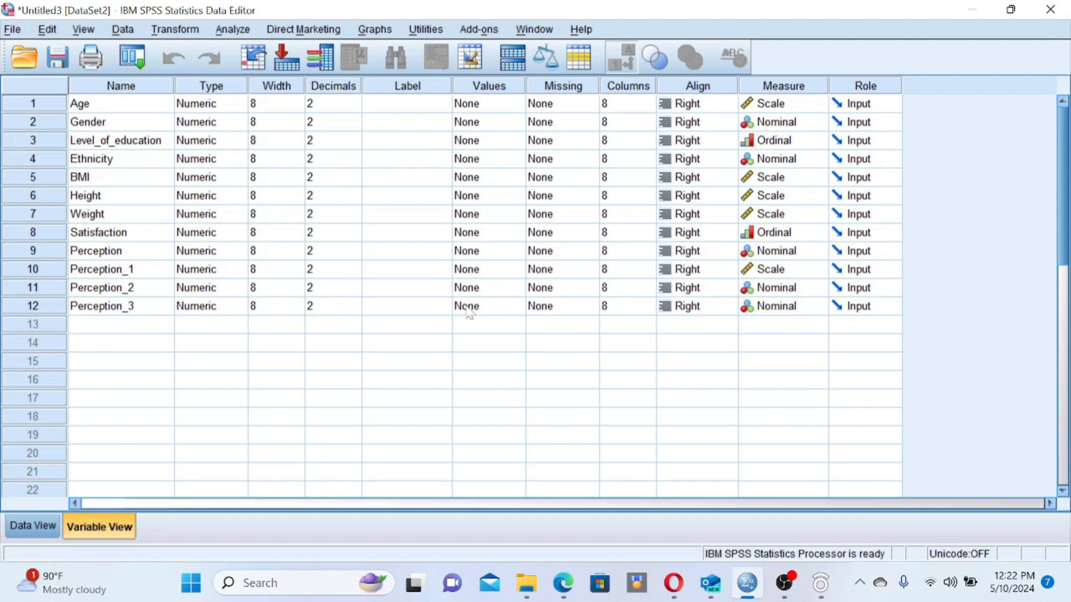
left_click(40, 526)
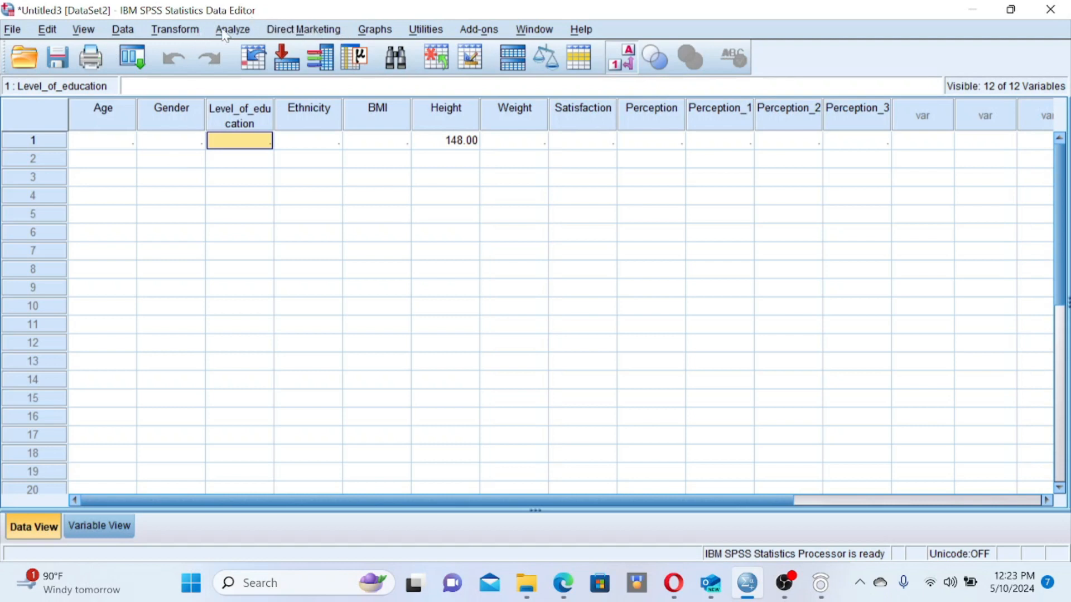
- Choose Age for recoding into the same variable and inspect the old and new value options without defining a recode
left_click(177, 31)
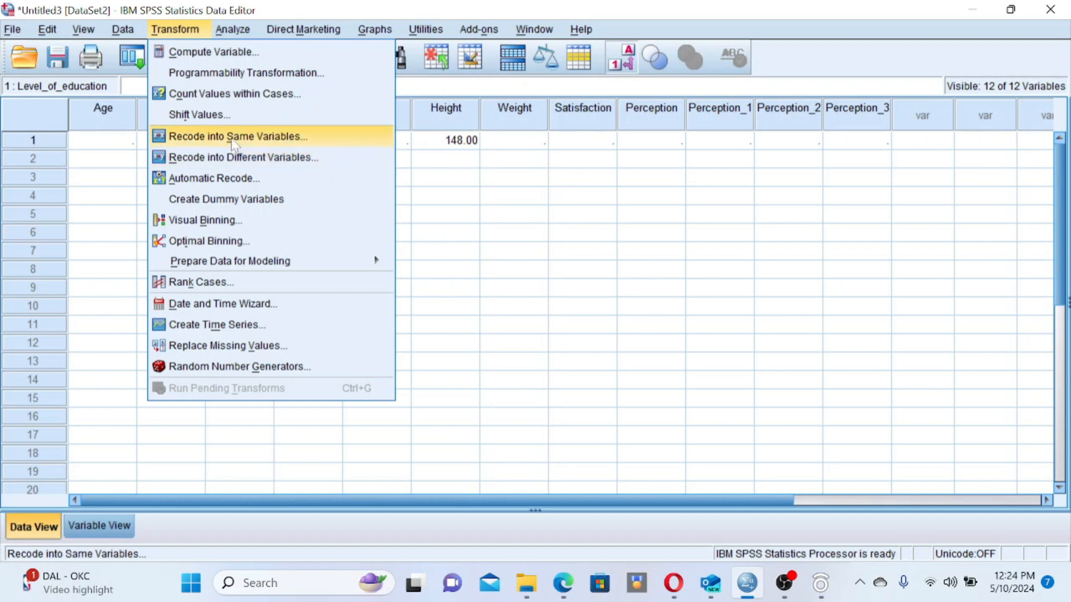
left_click(233, 138)
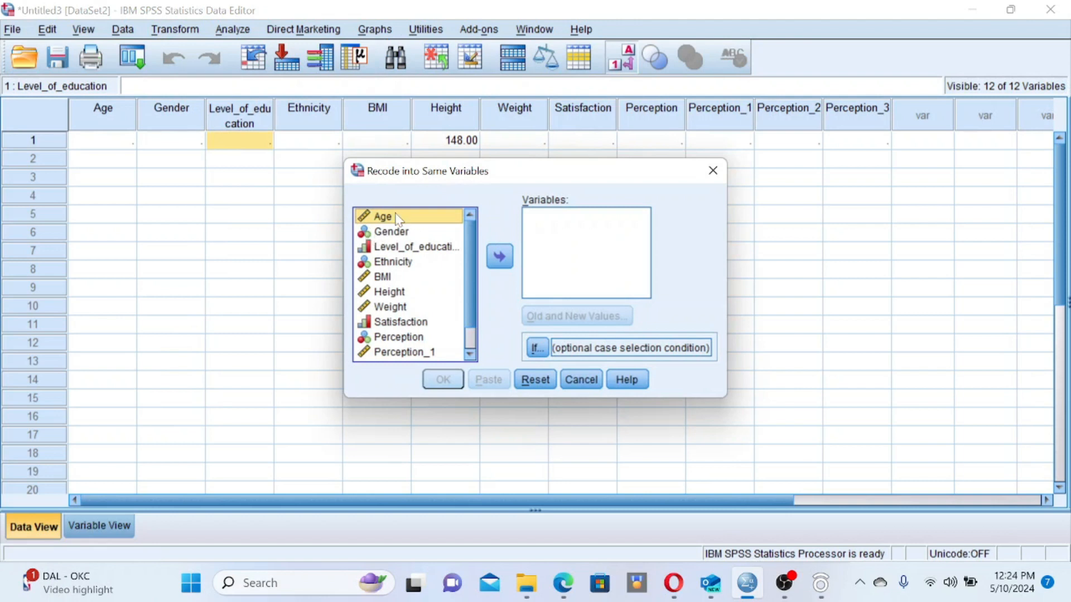
left_click(499, 257)
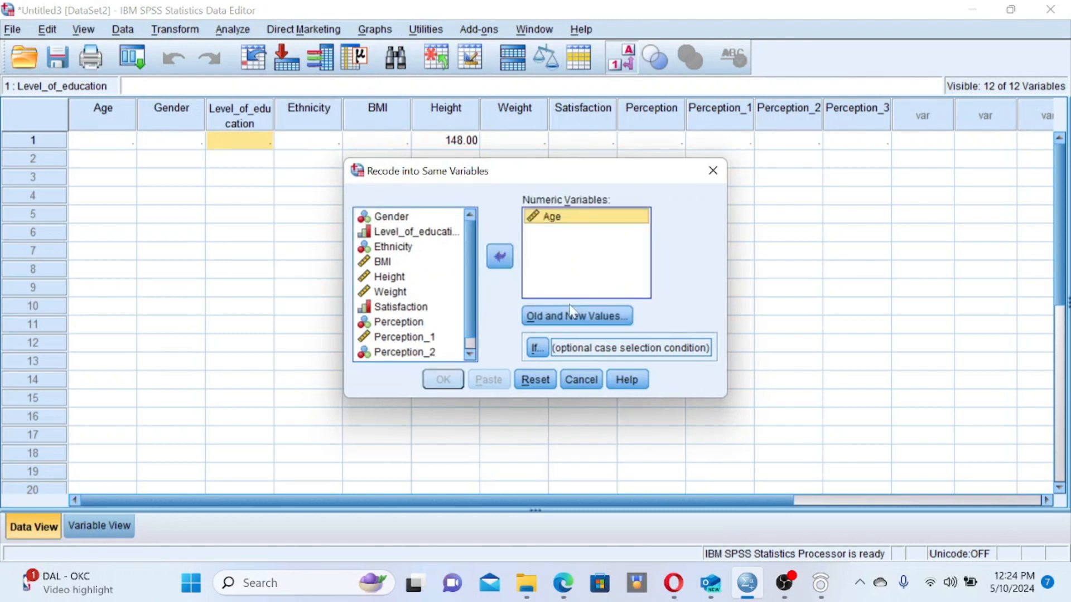
left_click(550, 317)
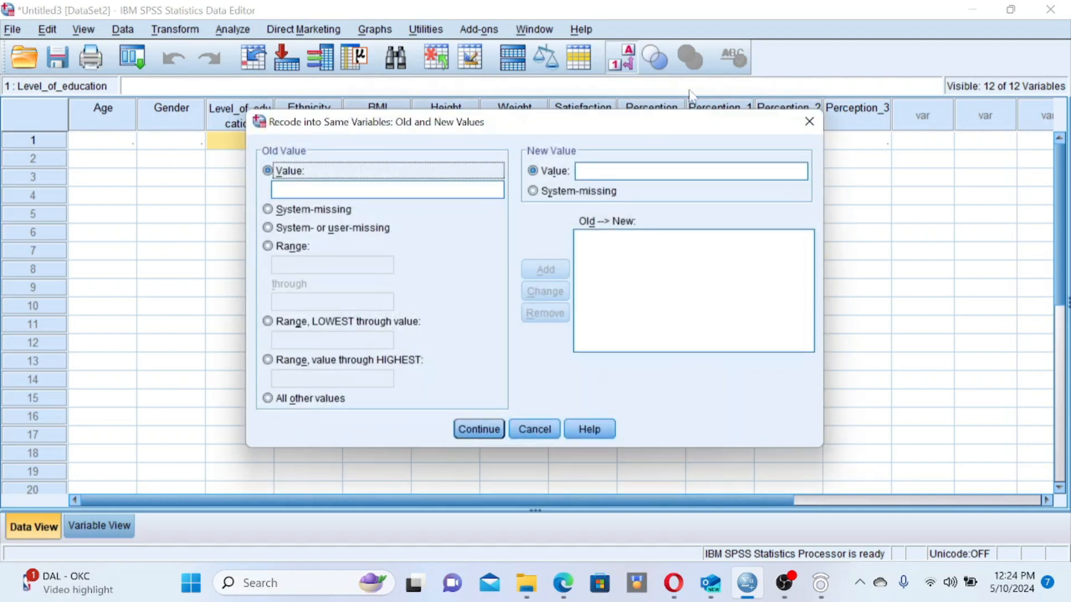
left_click(808, 122)
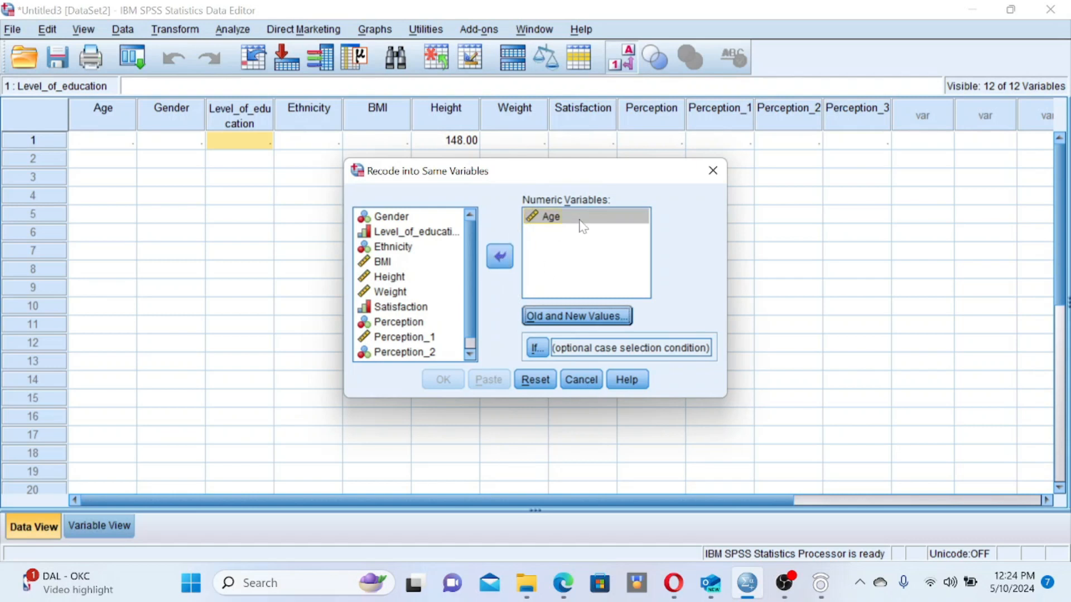
- Close the same-variable recode and set up a recode into different variables with Age as the input variable
left_click(712, 170)
left_click(174, 29)
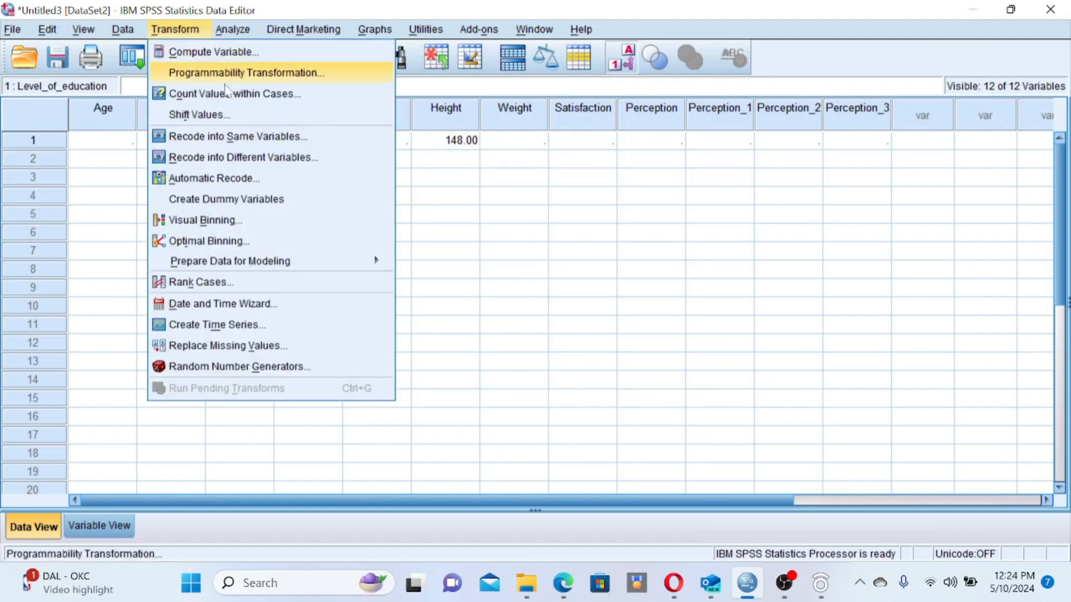
left_click(249, 159)
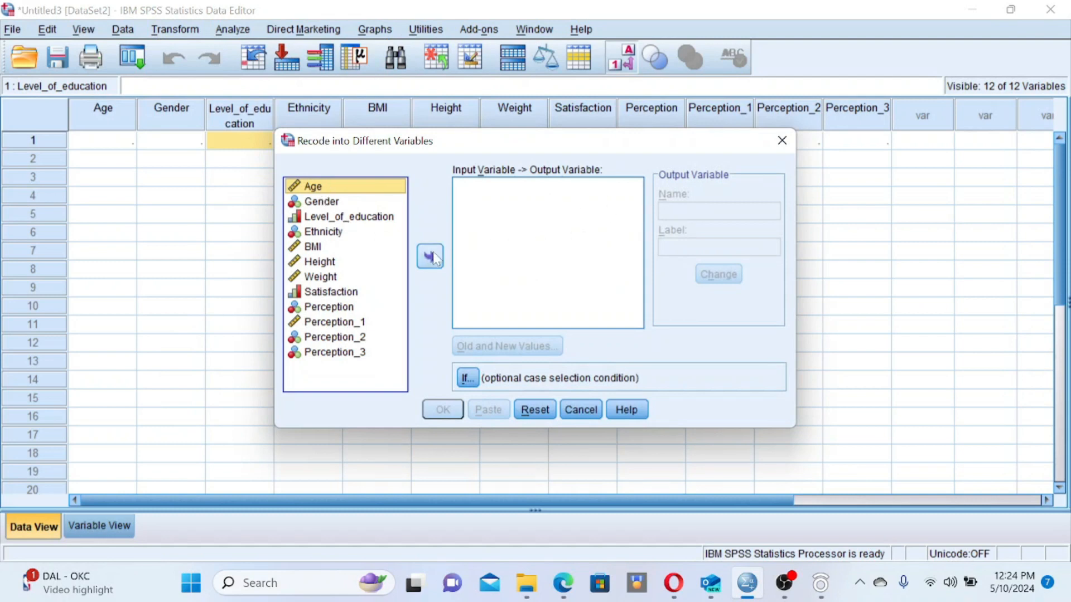
double_click(311, 190)
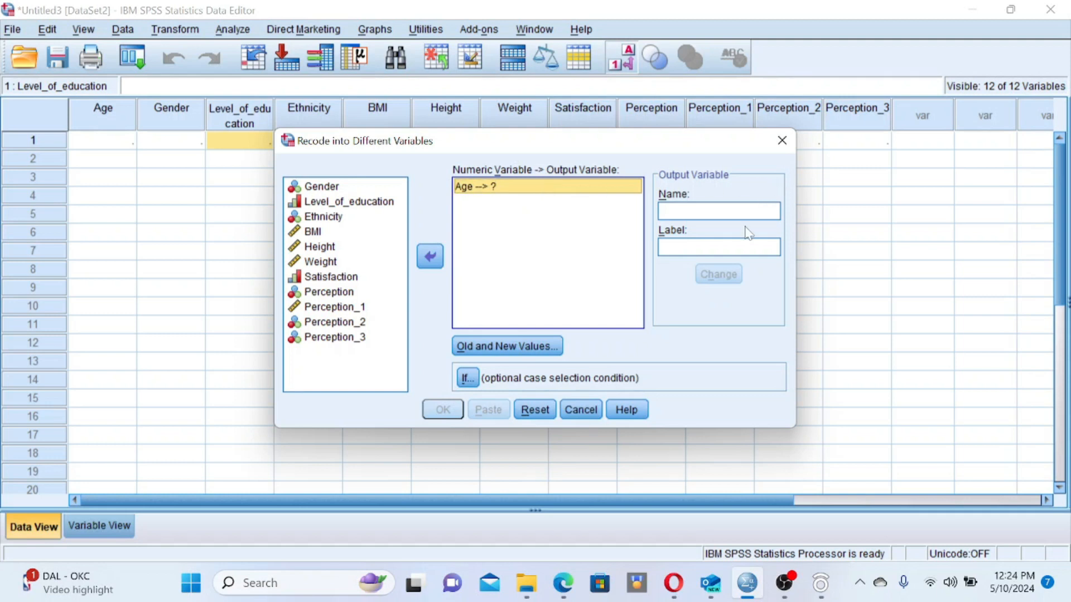
- Assign Age an output variable named Age_range with the label "Age range"
left_click(730, 211)
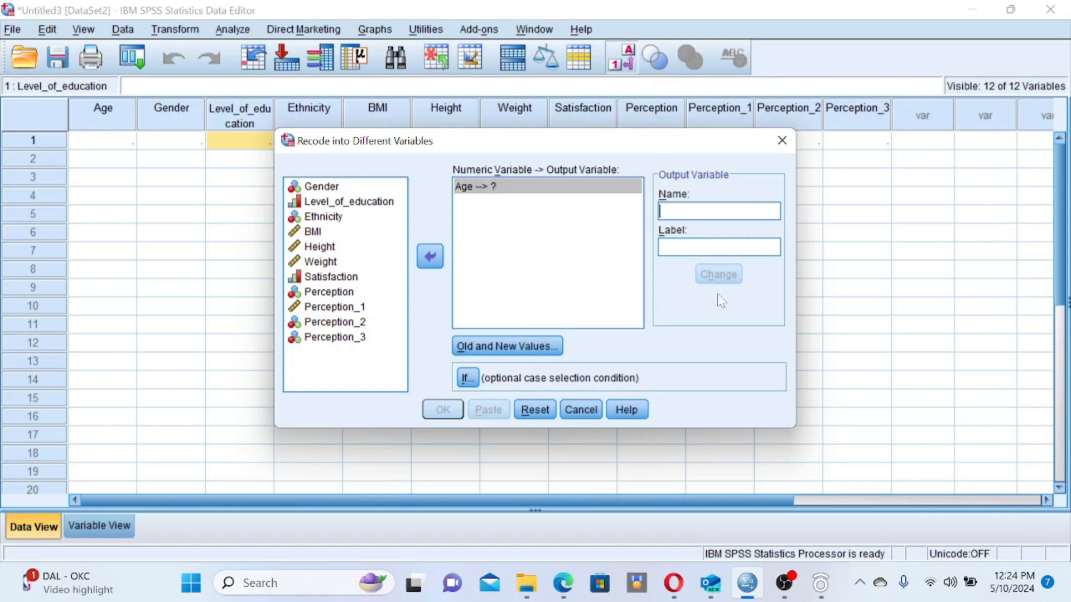
type("Age")
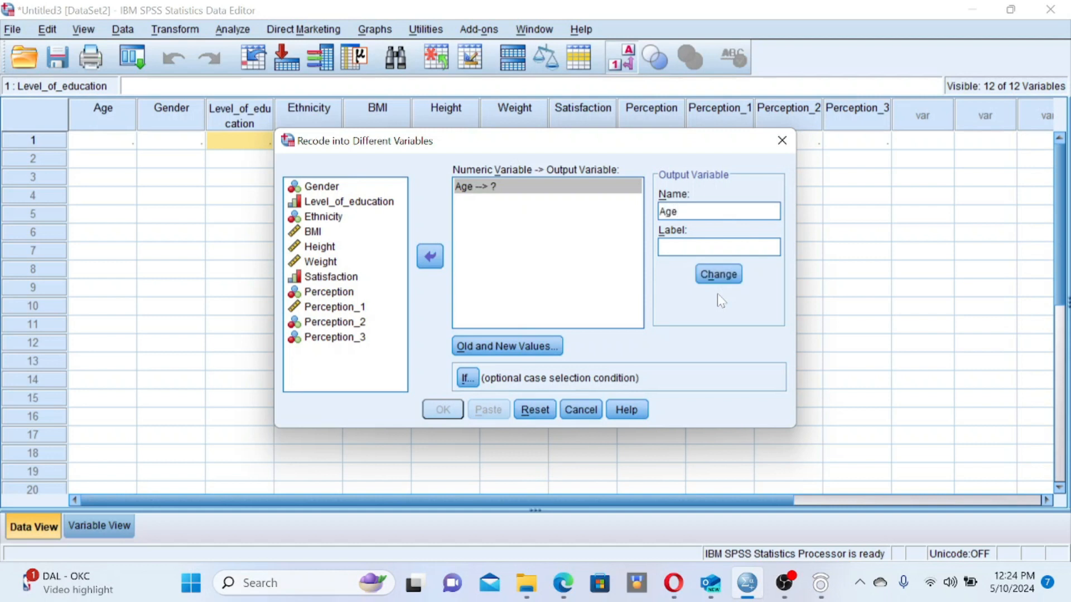
type("_")
type("range")
type("Age ra")
type("nge")
left_click(723, 279)
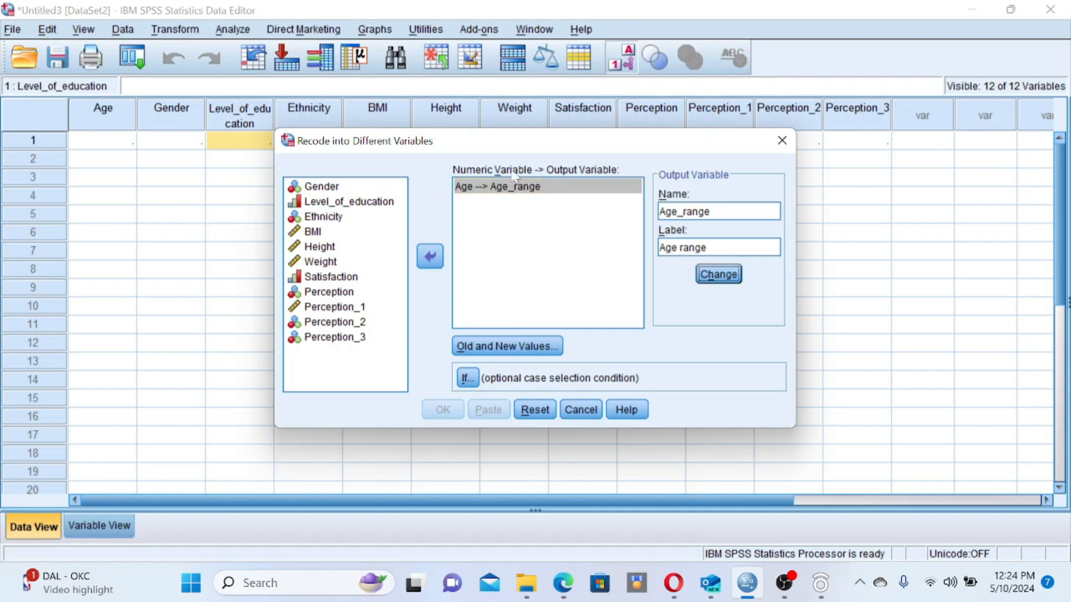
- Define the old and new values for the Age recode, mapping 1 to 3 and 2 to 4
left_click(527, 189)
left_click(503, 348)
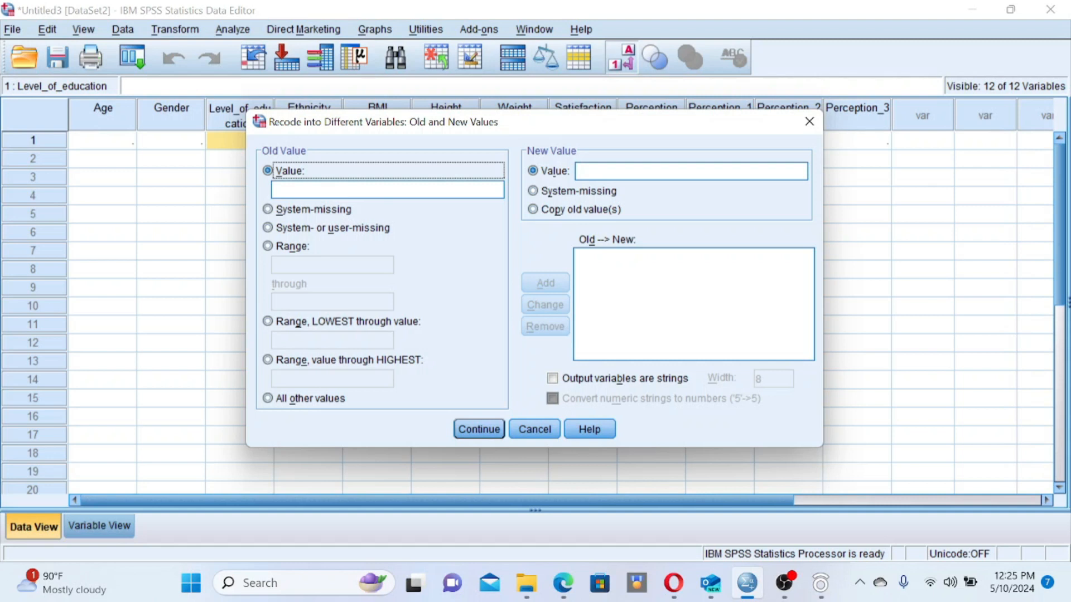
left_click(305, 191)
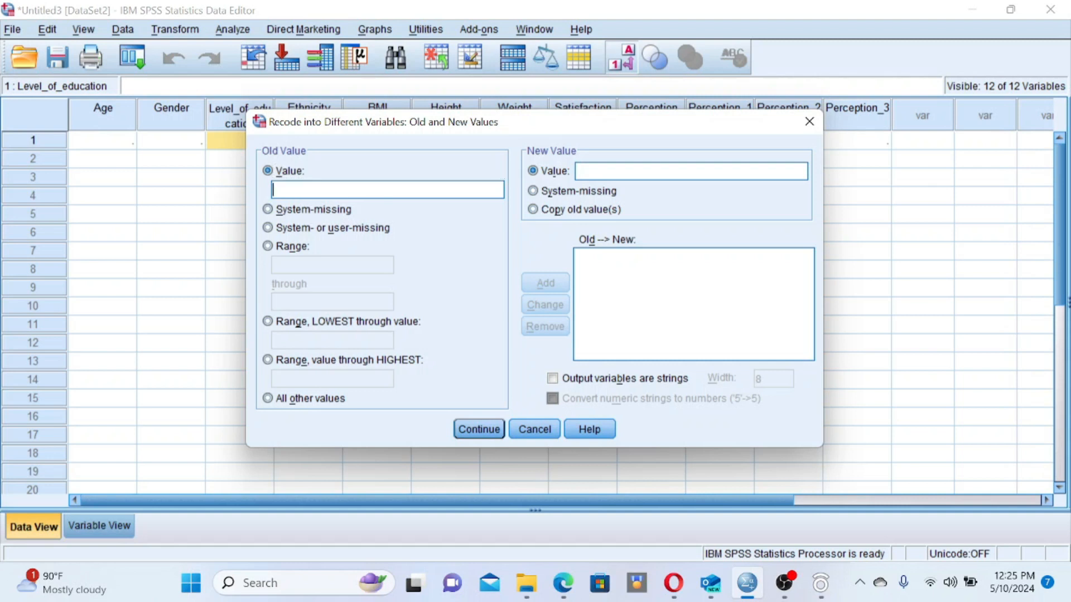
type("1")
type("3")
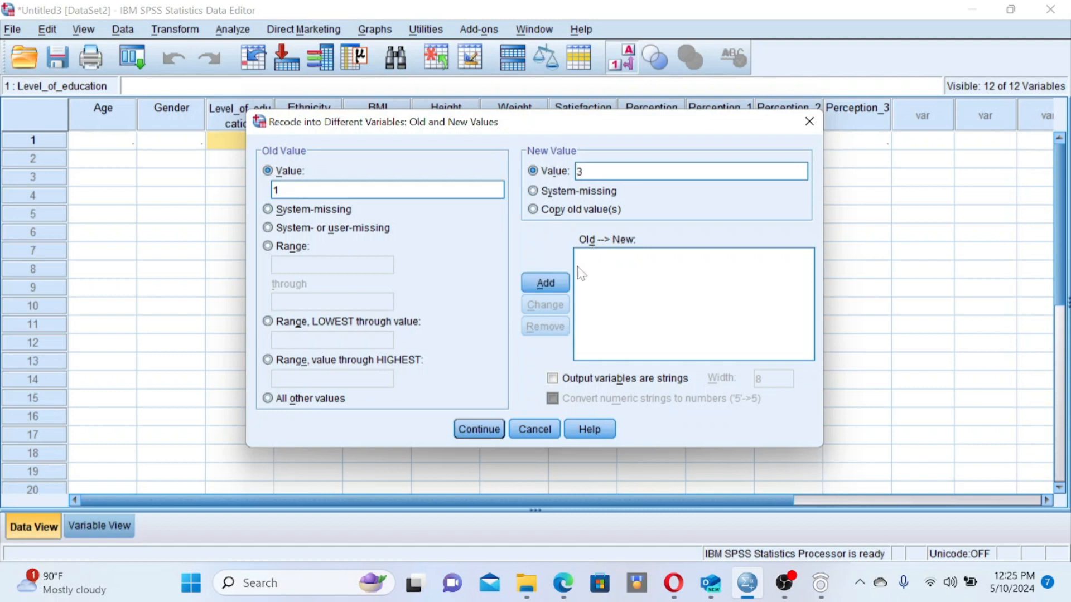
left_click(547, 285)
type("2")
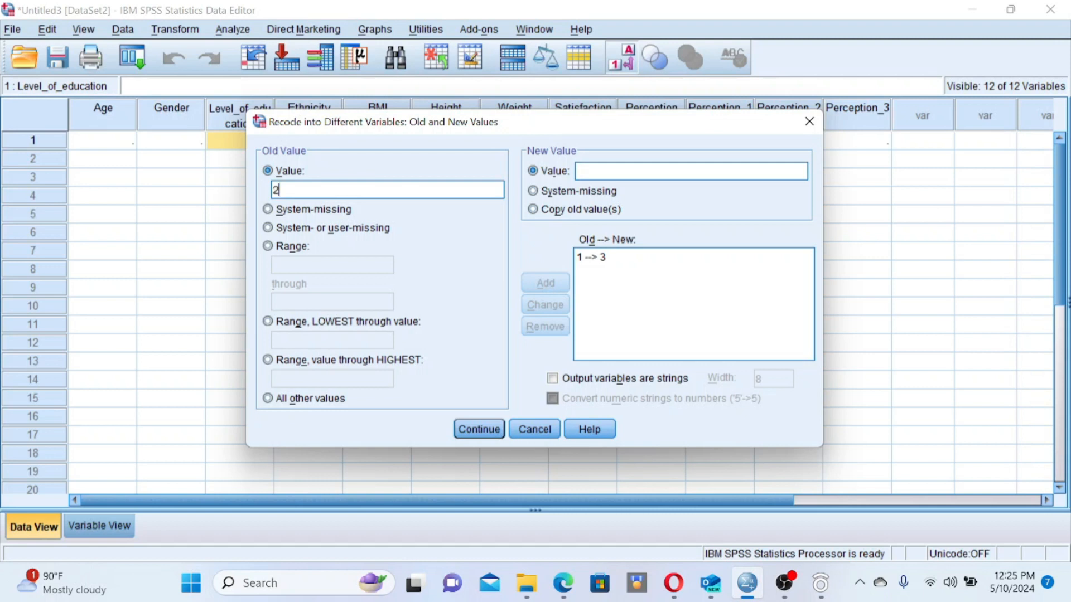
type("4")
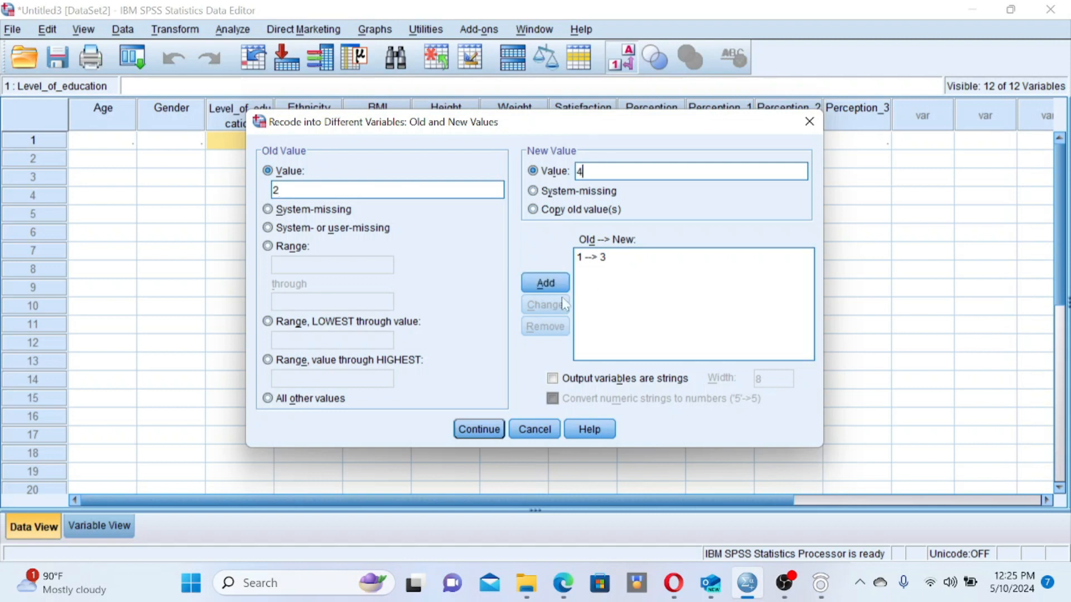
left_click(545, 283)
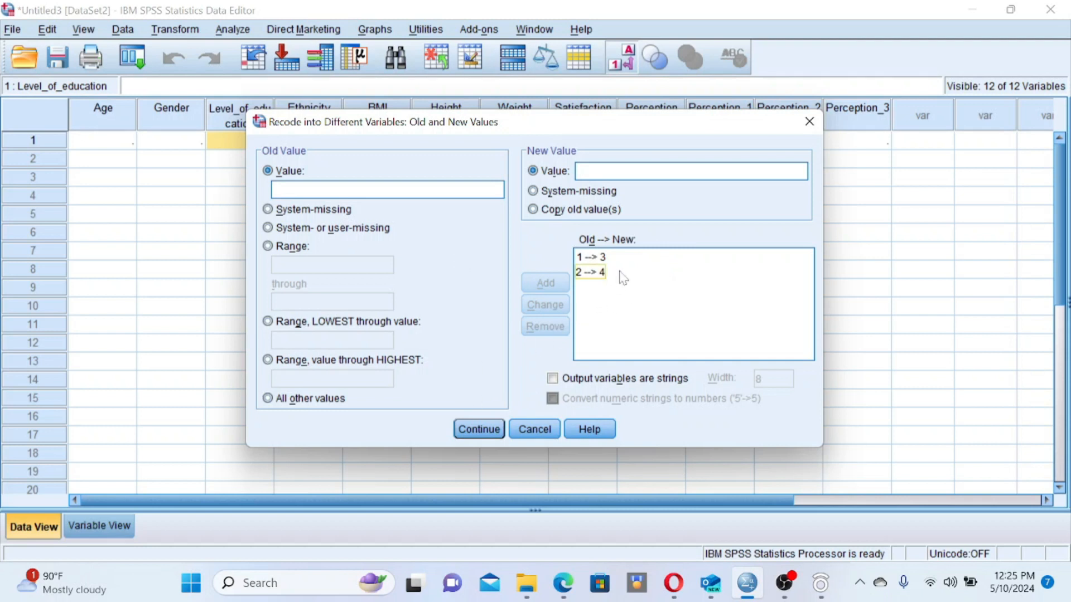
left_click(481, 430)
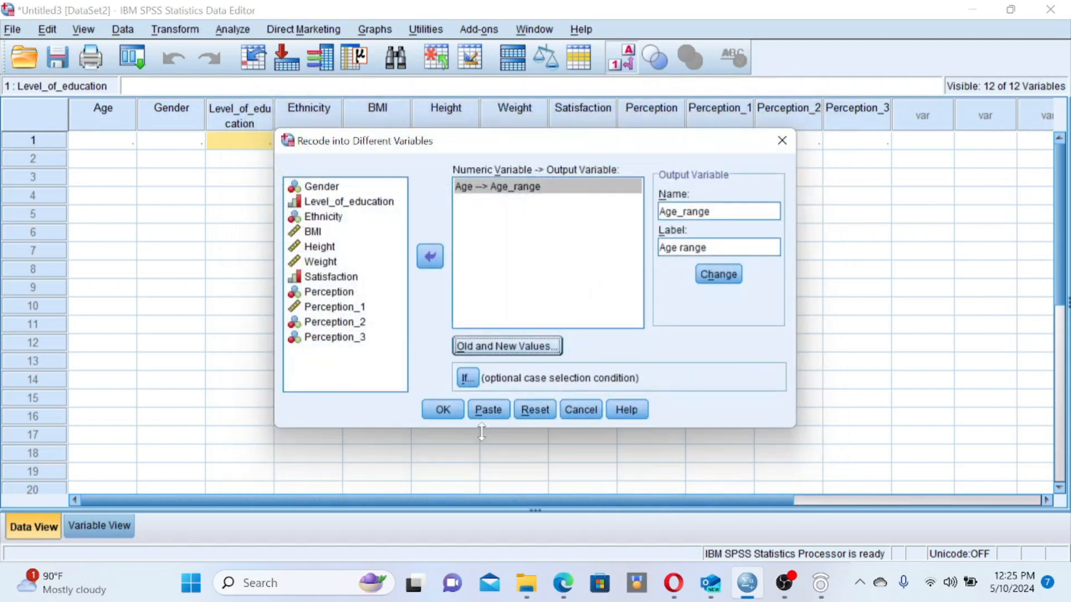
- Run the recode, put the output viewer away and locate Age_range among the variable definitions
left_click(438, 410)
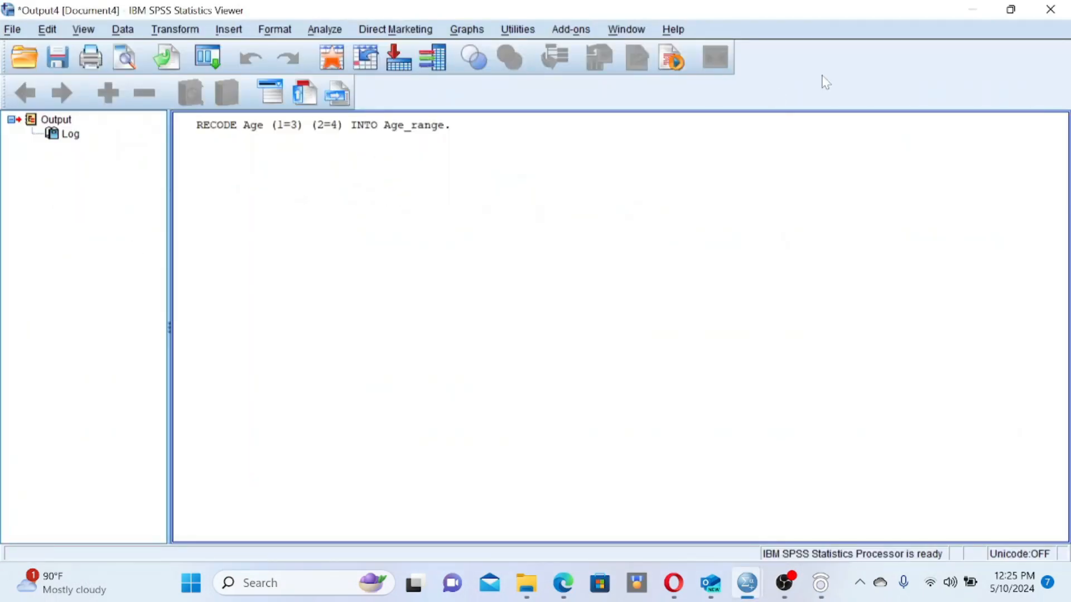
left_click(959, 8)
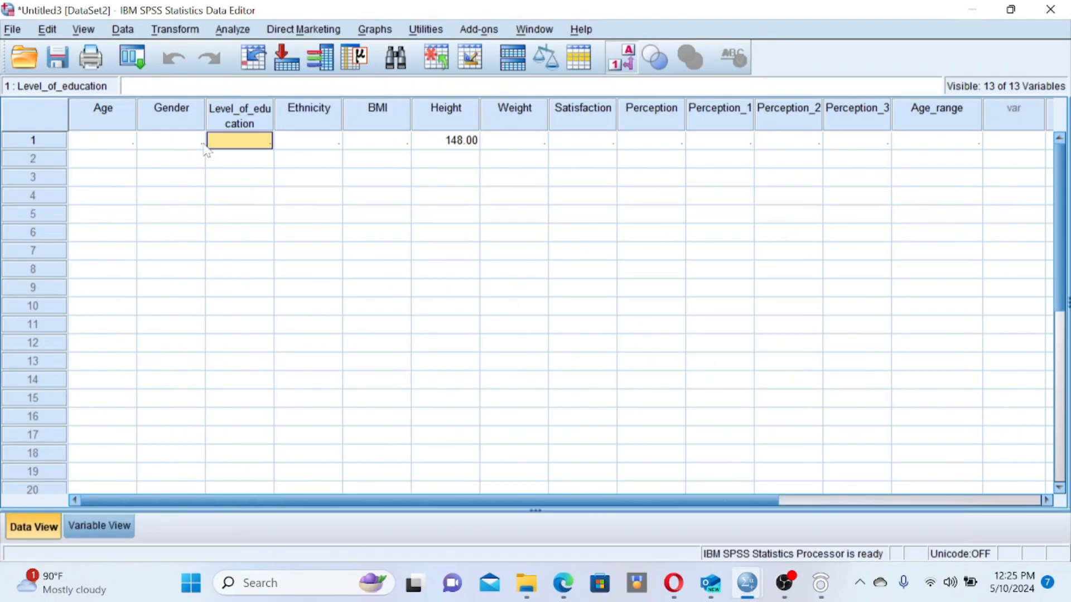
left_click(111, 148)
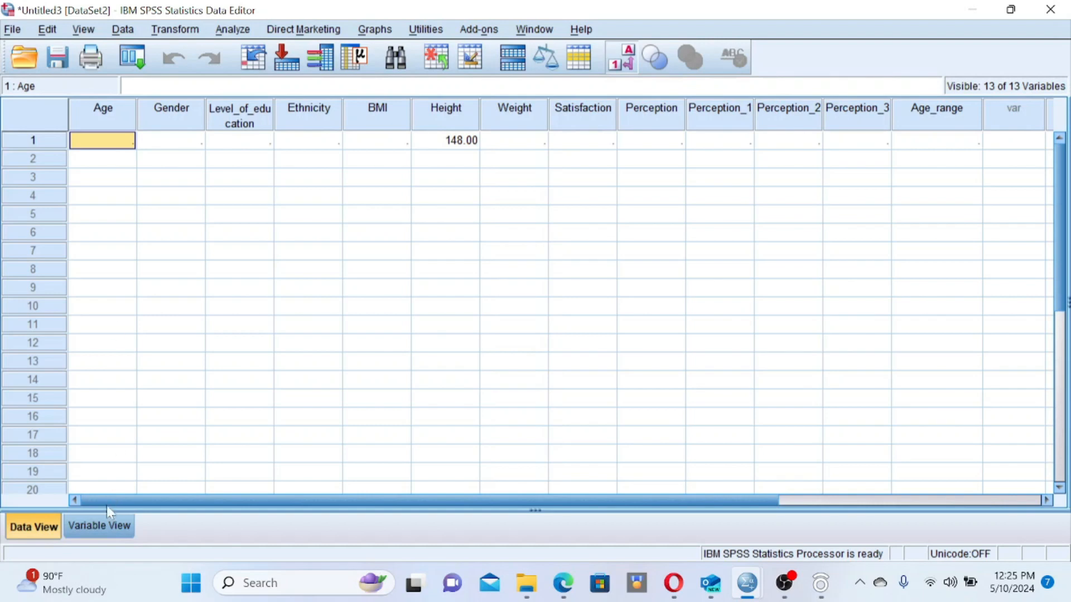
left_click(88, 525)
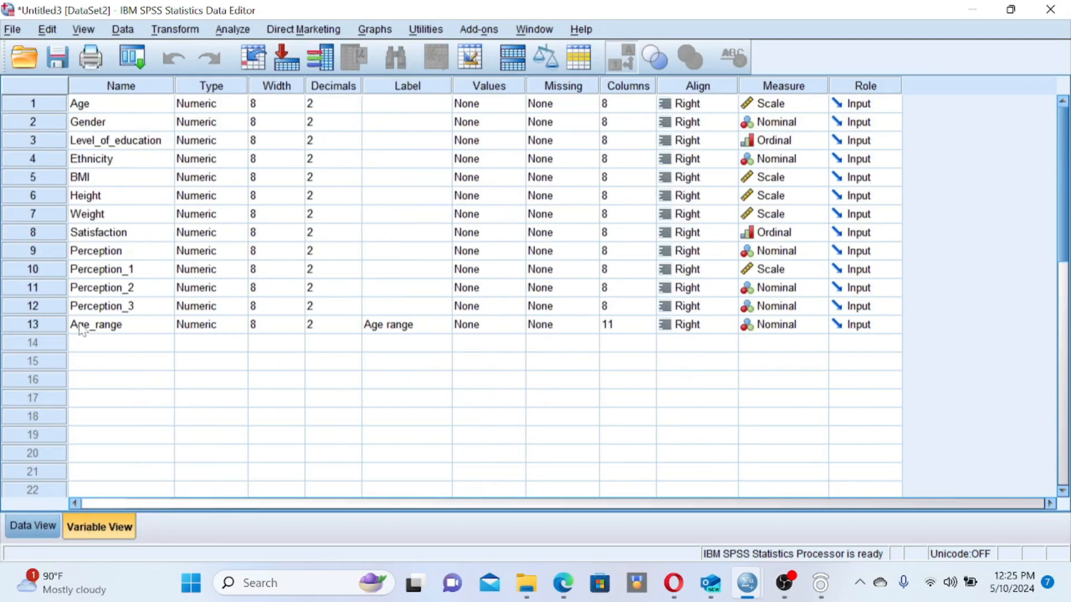
left_click(35, 328)
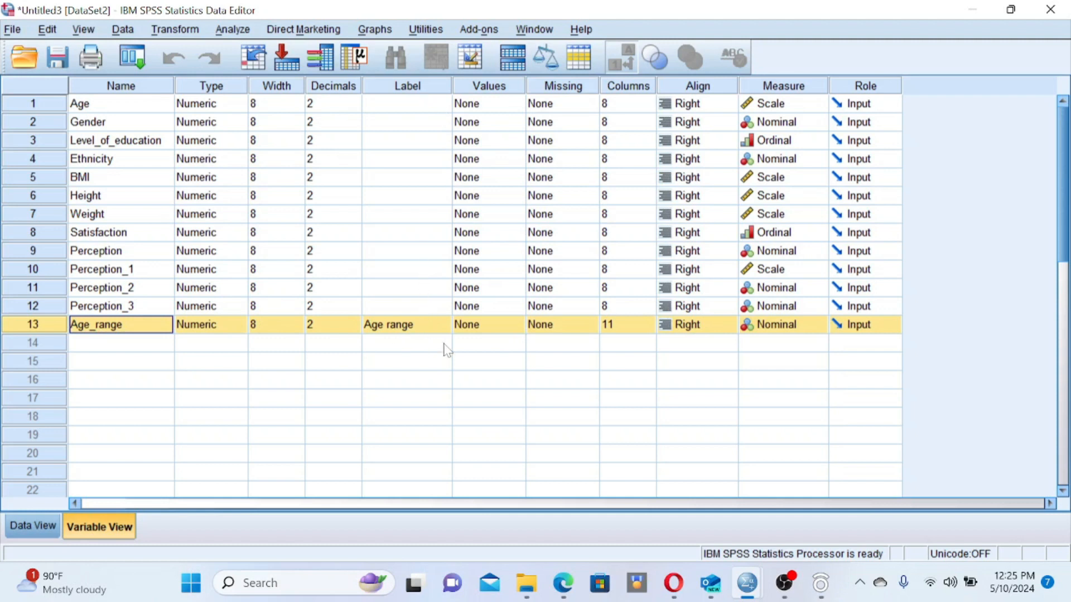
- Add value labels to Age_range: 1 as "10-25 YEARS" and 2 as "26-35 YEARS"
left_click(516, 324)
left_click(519, 325)
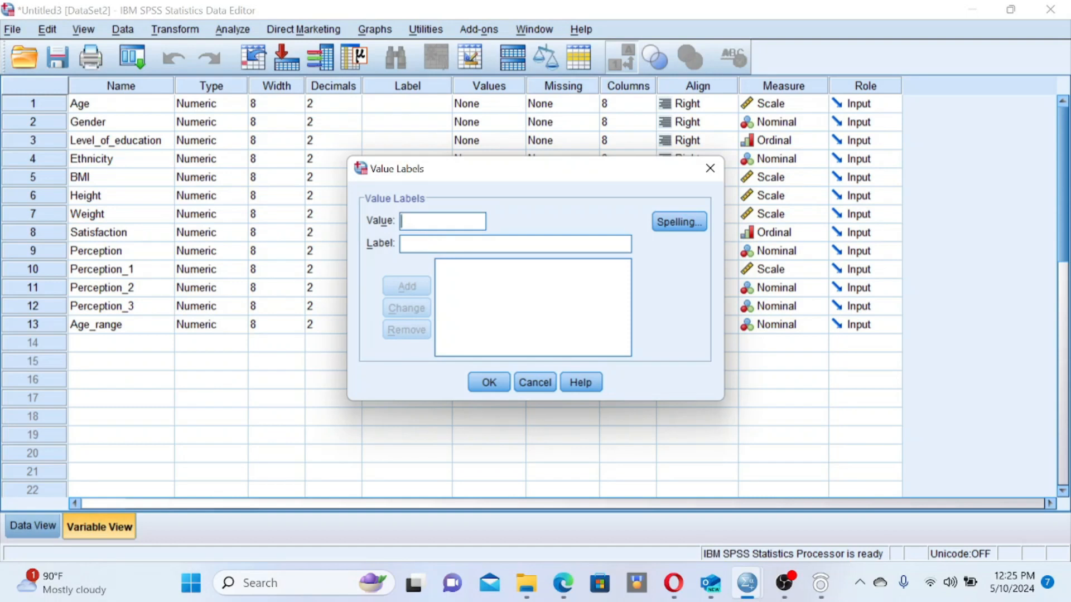
type("1")
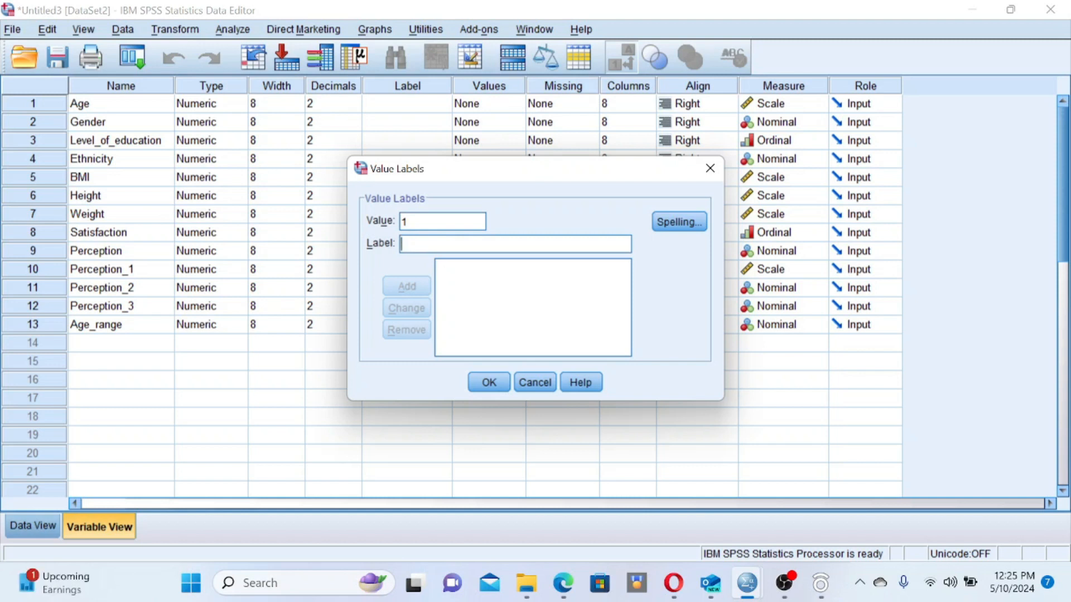
type("10")
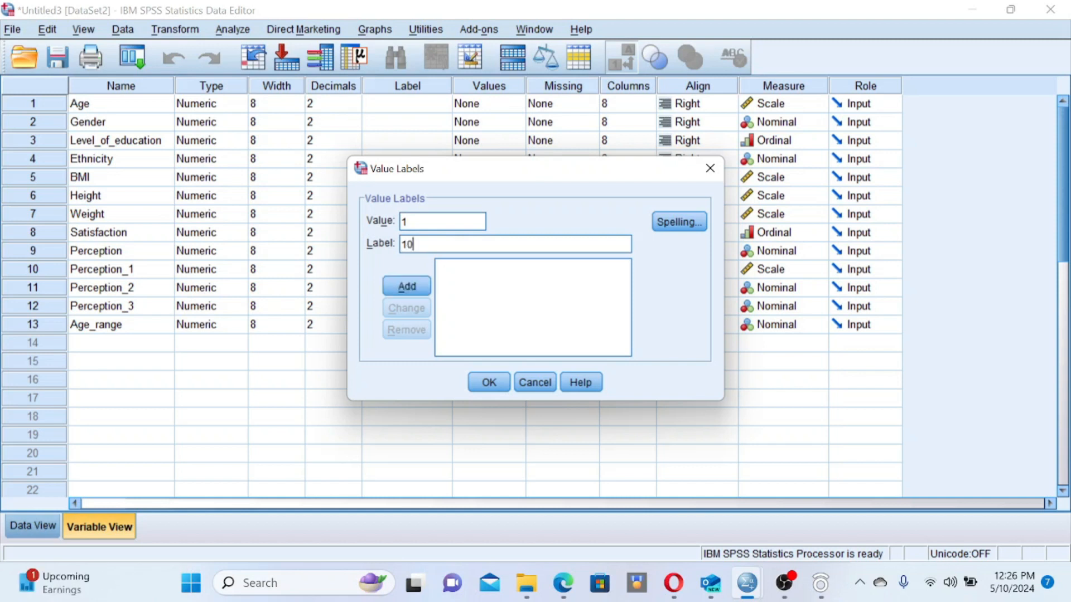
type("-25 YEARS")
key("Return")
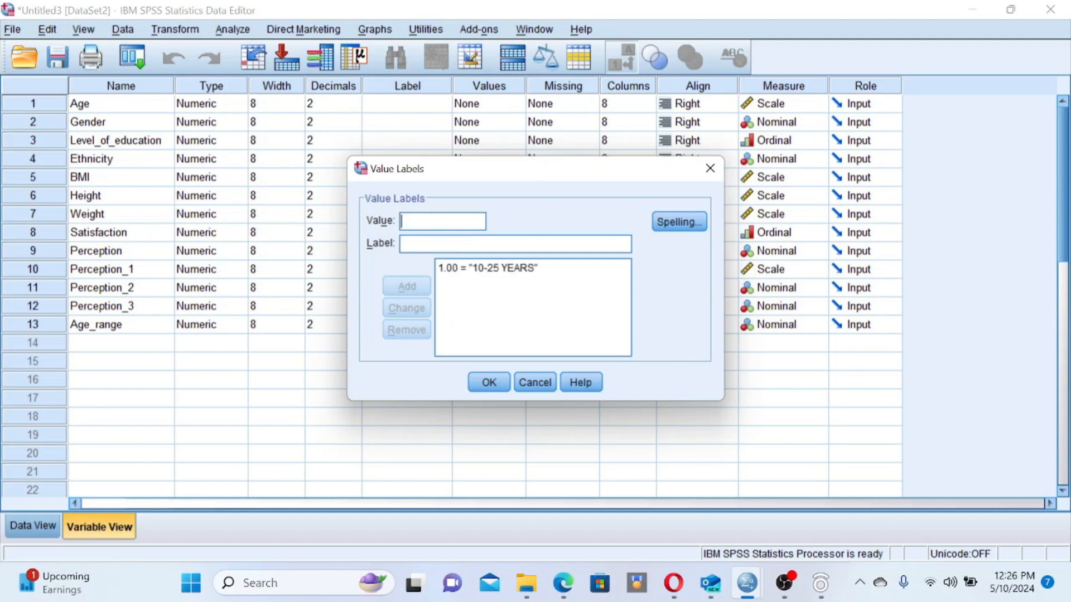
type("2")
type("26")
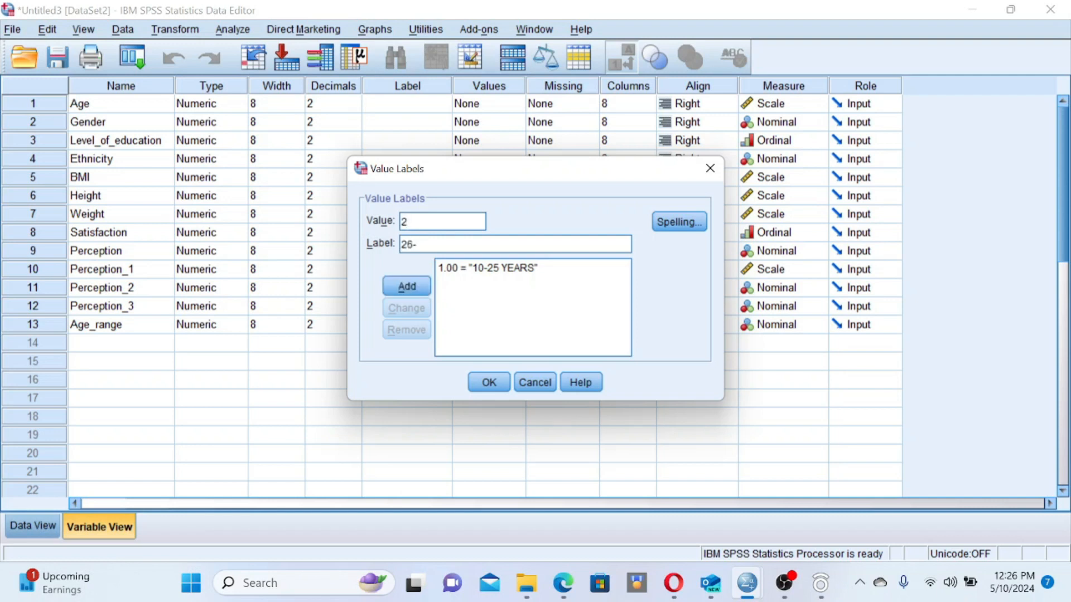
type("-35 YEARS")
key("Return")
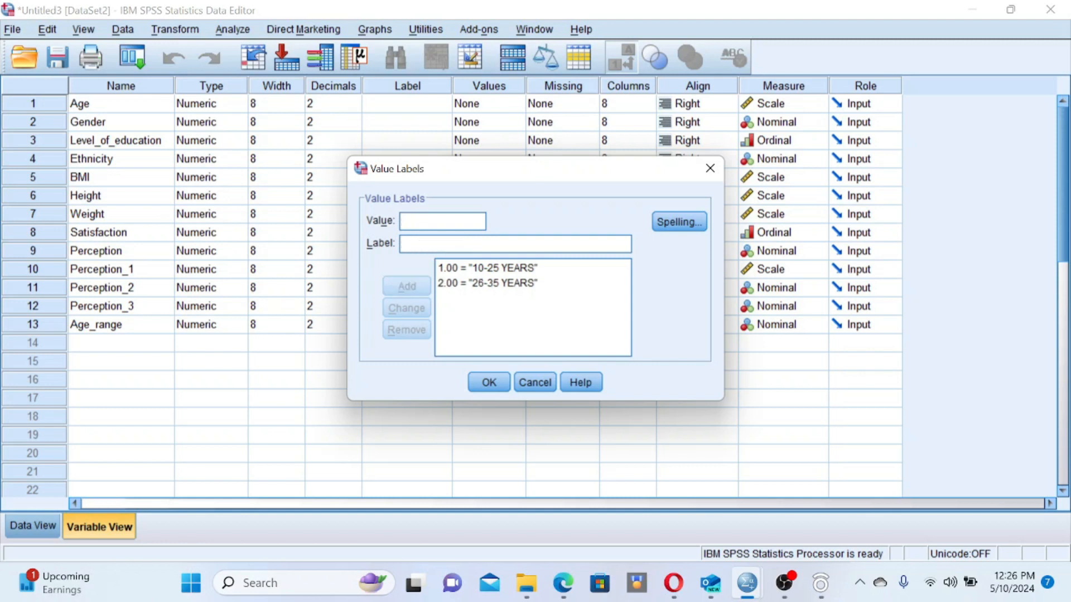
- Add the Age_range value labels 3 as "36-45 YEARS" and 4 as "46-55 YEARS", and apply all labels
type("3")
type("36")
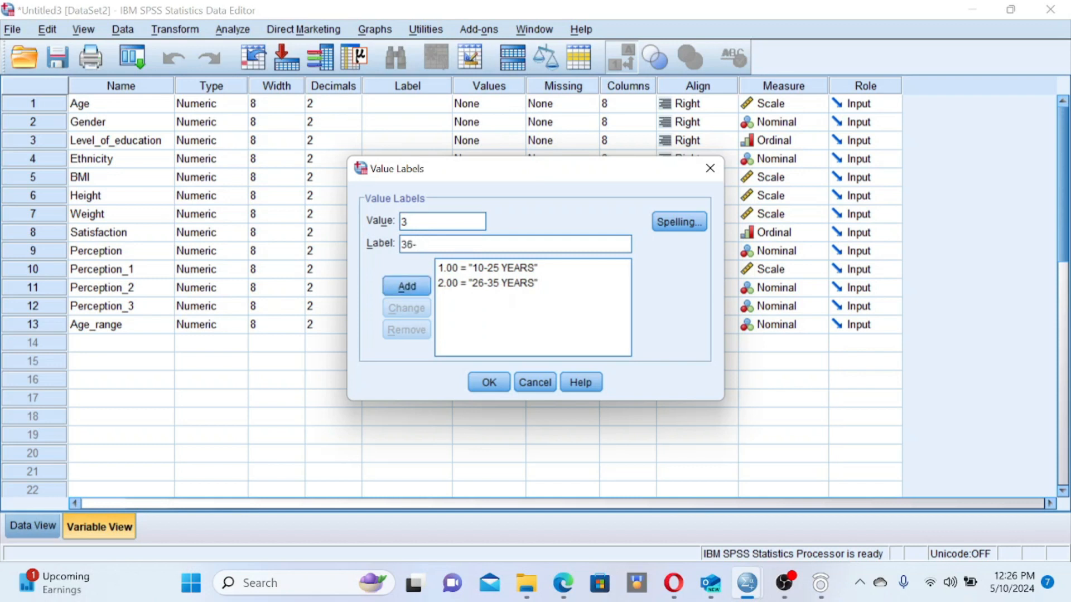
type("-45 YEARS")
key("Return")
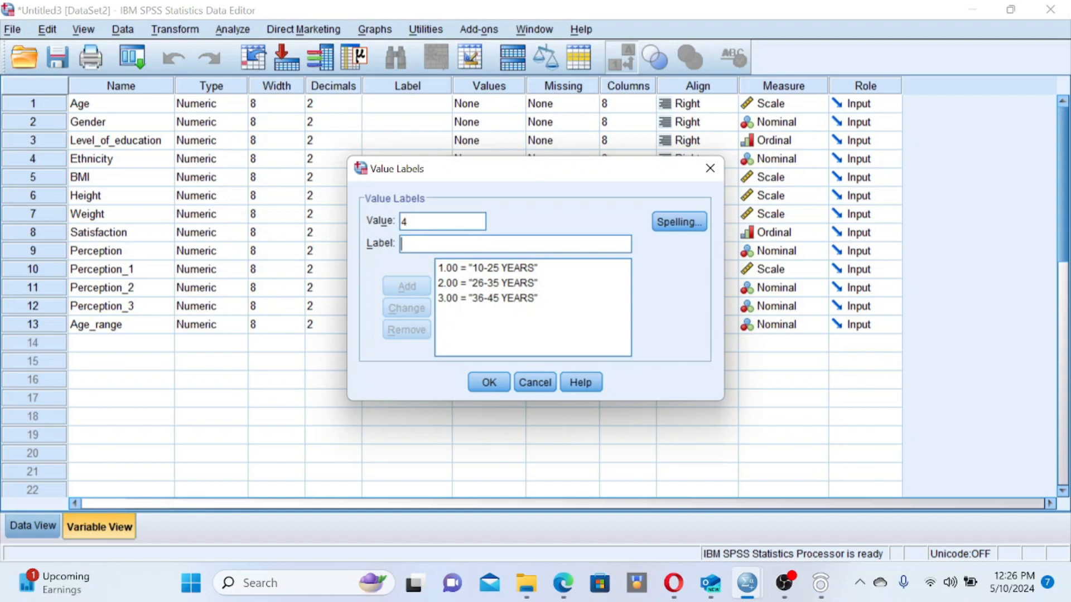
type("46")
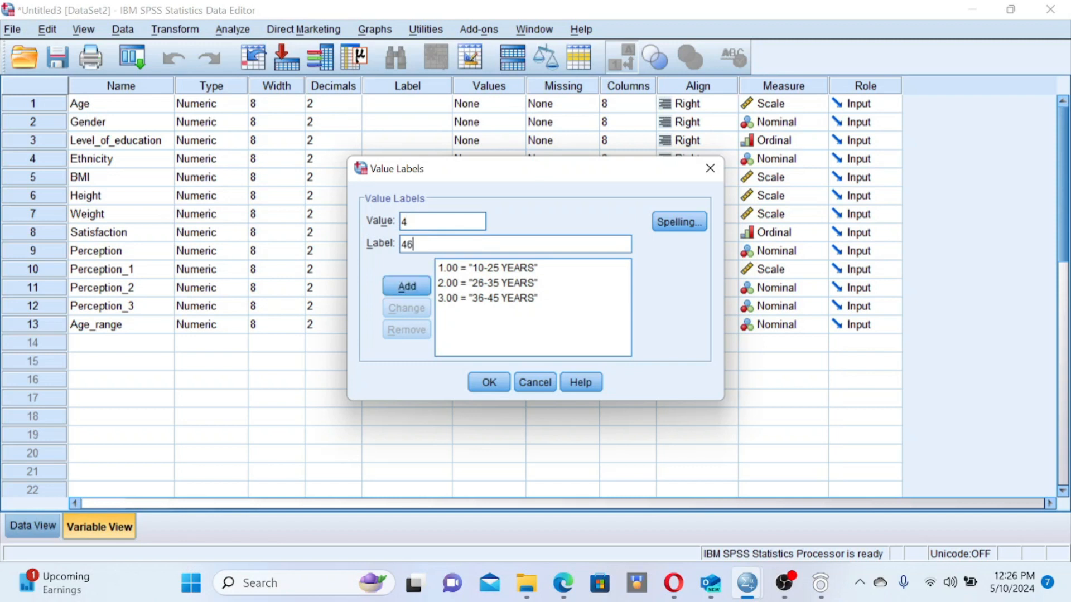
type("-55 YEARS")
key("Return")
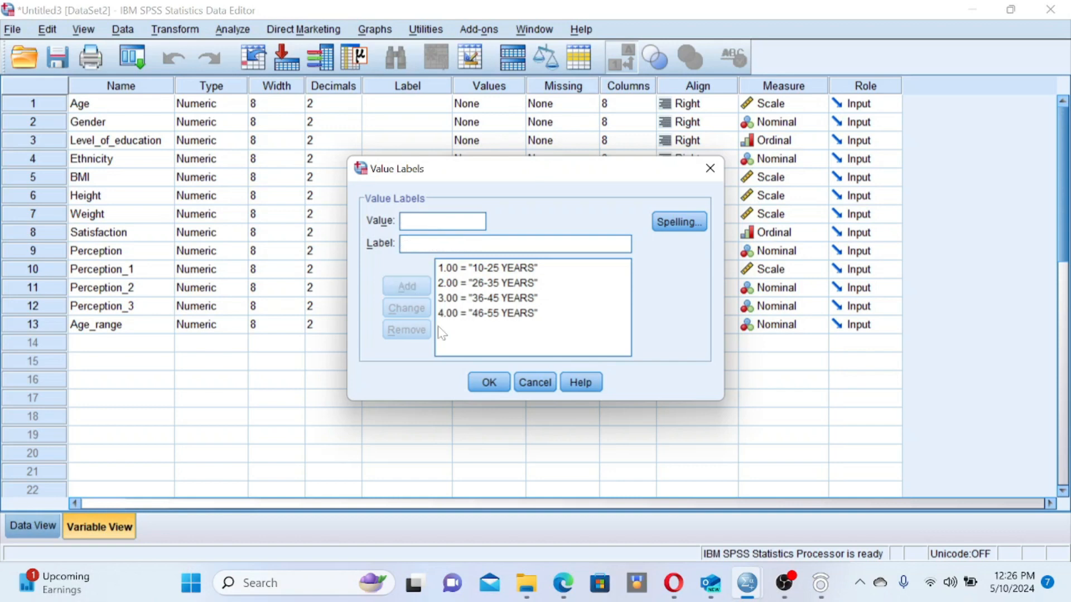
left_click(480, 382)
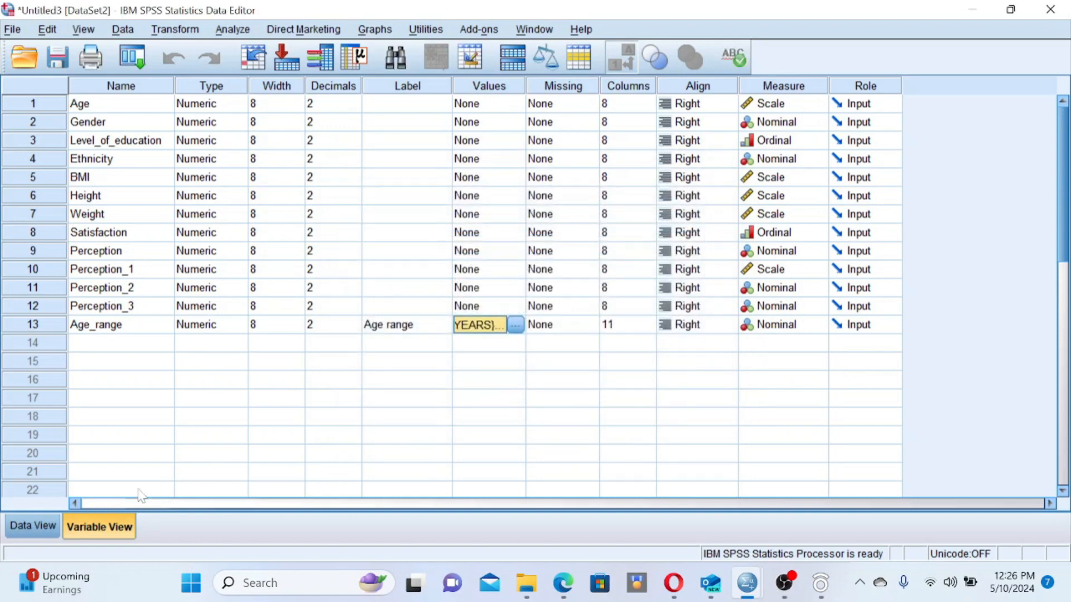
- Enter Age_range data for the first five cases: 10-25 YEARS in case 1 and 26-35 YEARS in cases 2 to 5
left_click(50, 526)
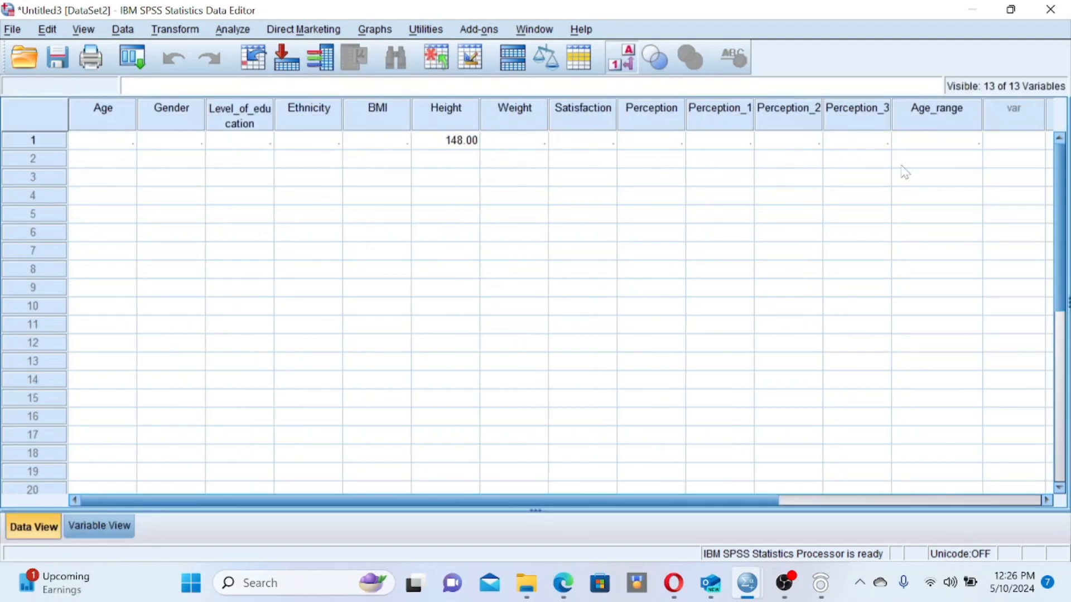
left_click(923, 145)
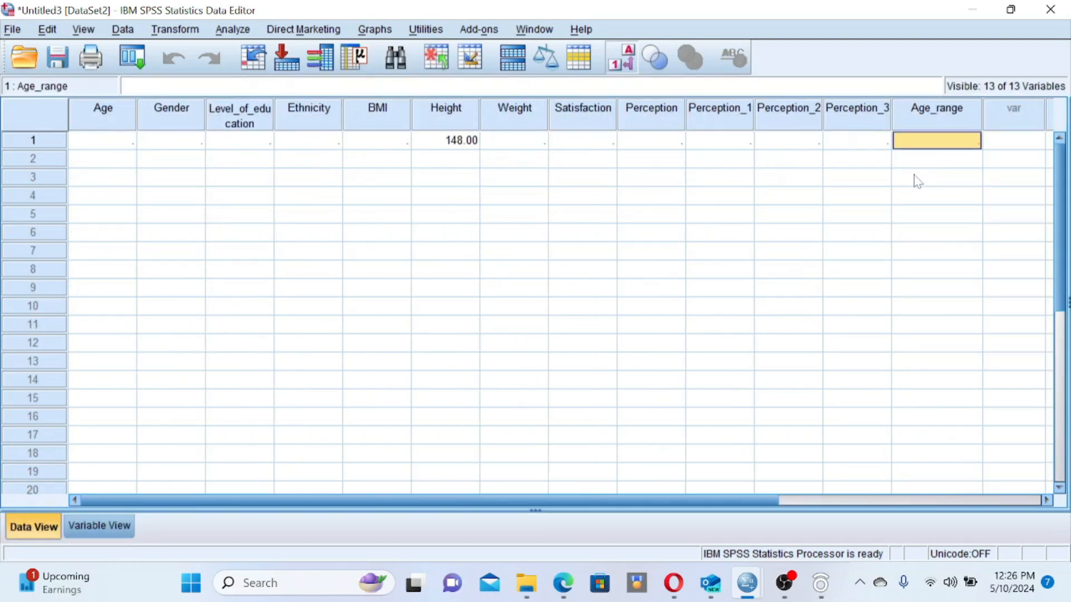
type("10-25 YEARS")
key("Return")
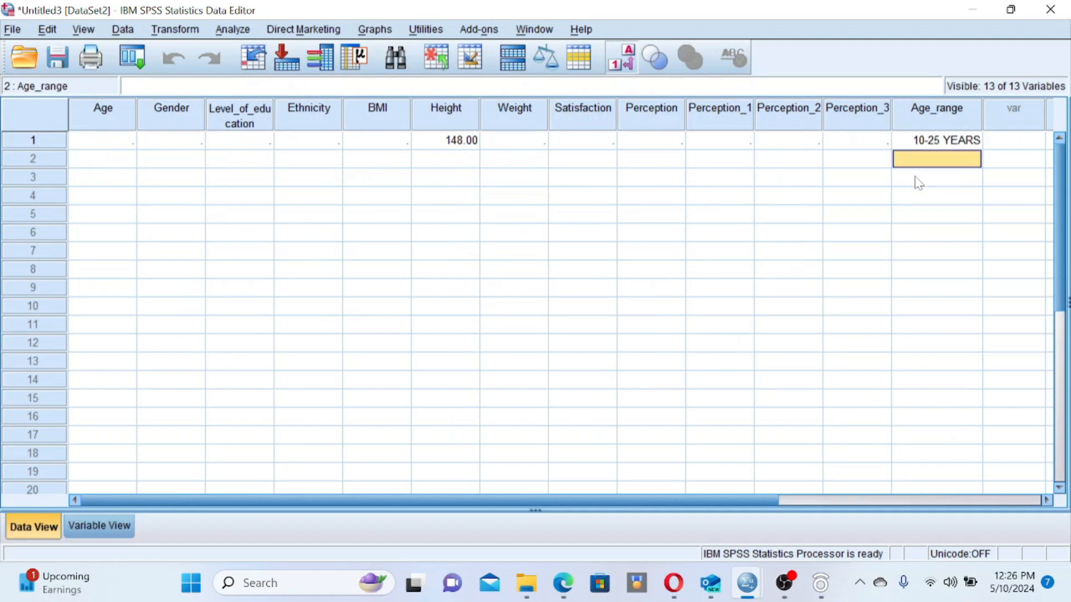
type("26-35 YEARS")
key("Return")
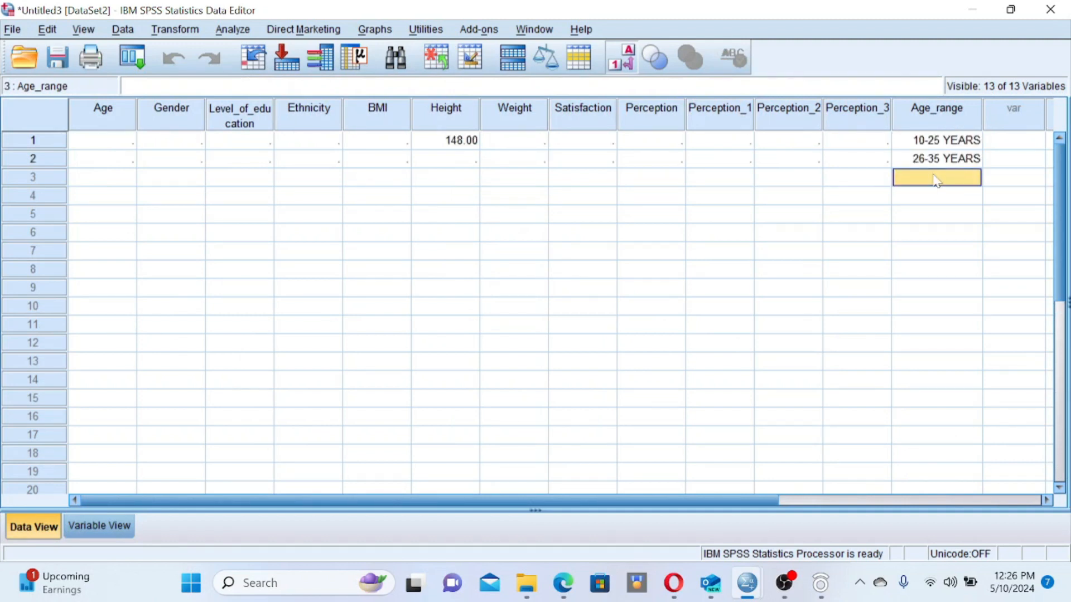
type("22")
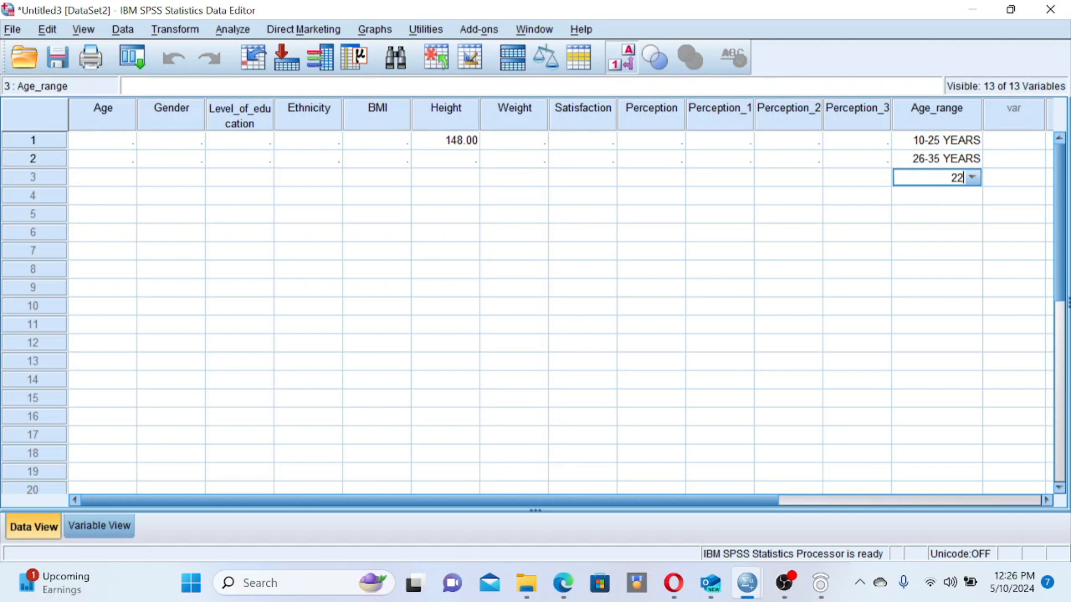
key("Return")
type("26-35 YEARS")
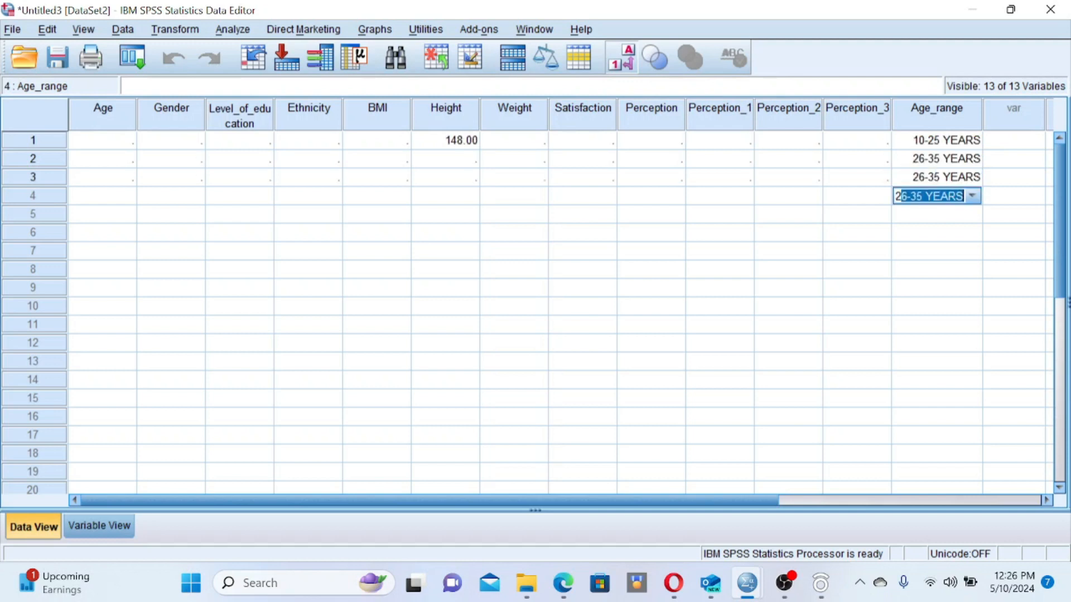
key("Return")
type("26-35 YEARS")
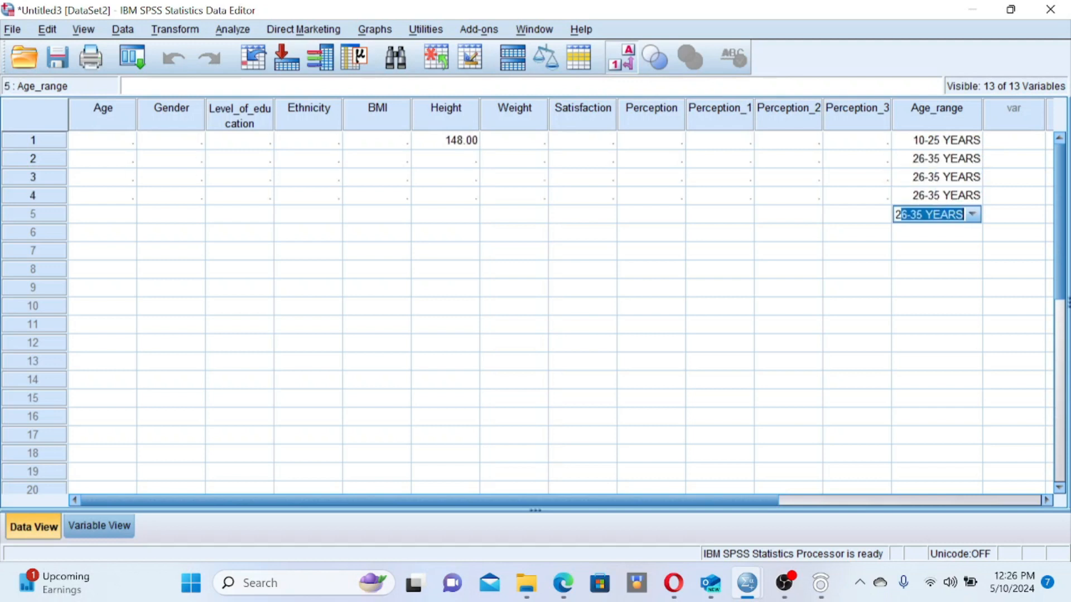
key("Return")
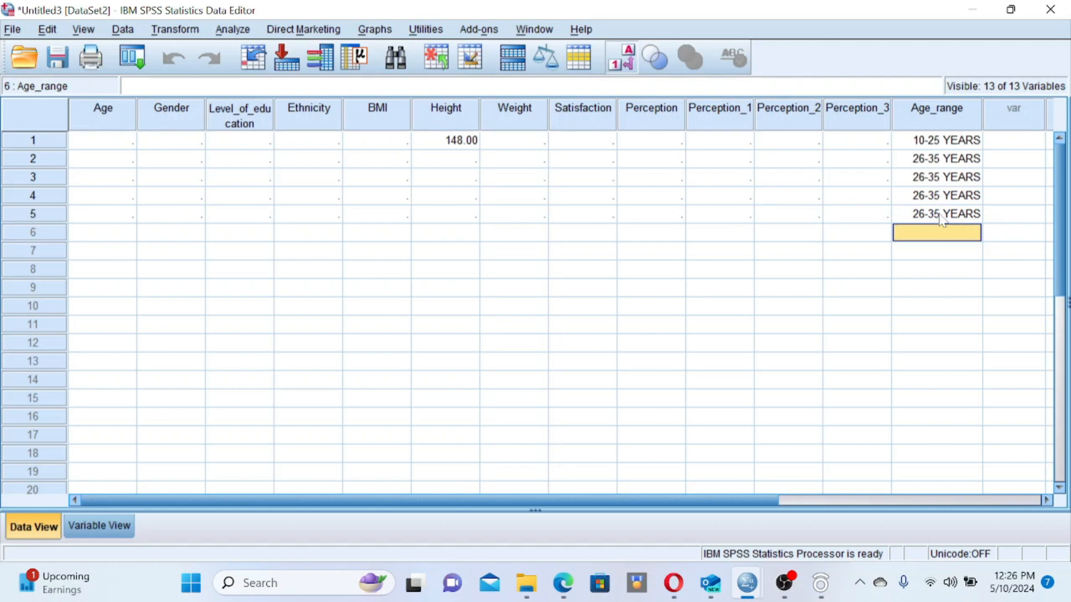
- Enter 36-45 YEARS as the Age_range of case 6 and the unlabelled value 33 for case 7
type("33")
key("Return")
left_click(941, 237)
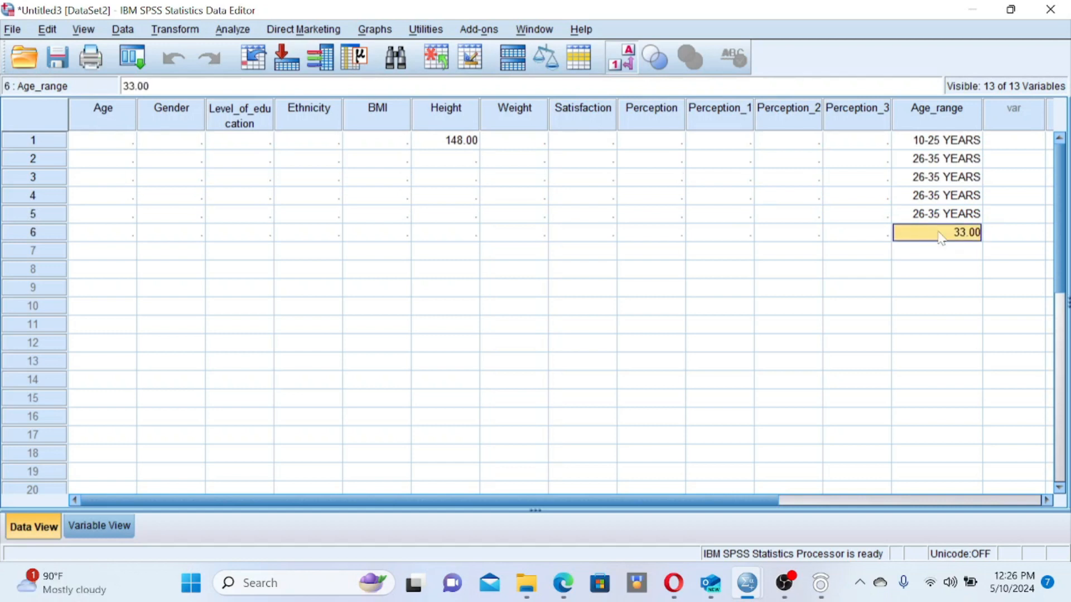
type("36-45 YEARS")
key("Return")
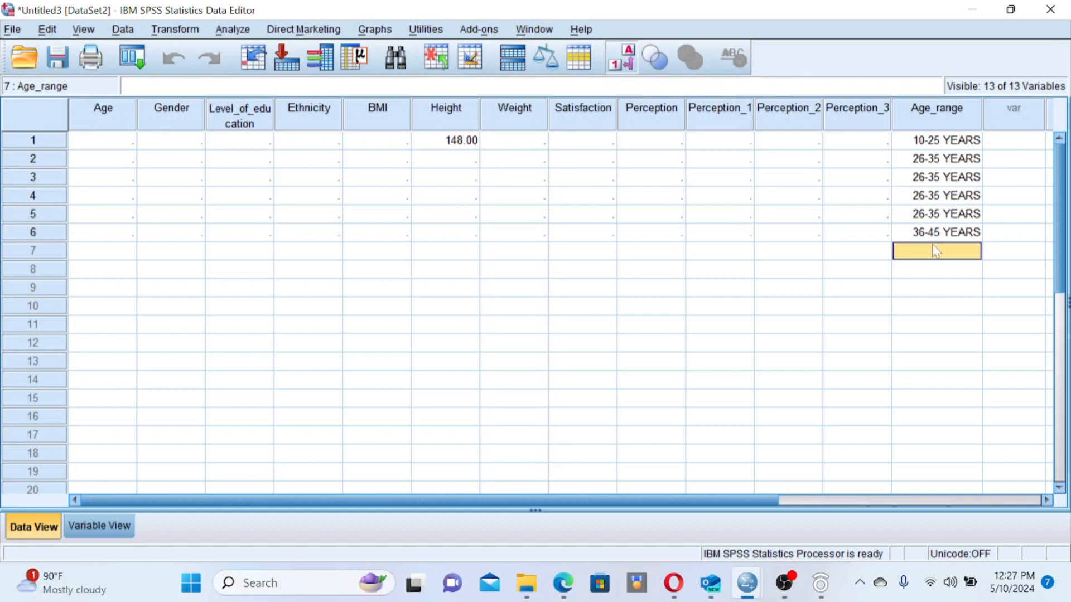
type("3")
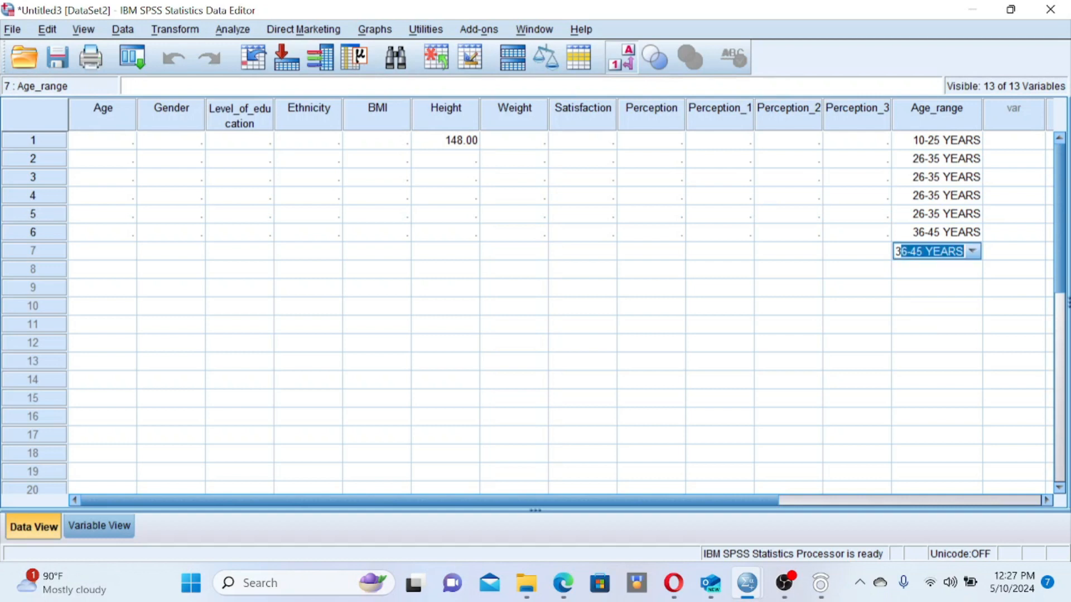
key("Delete")
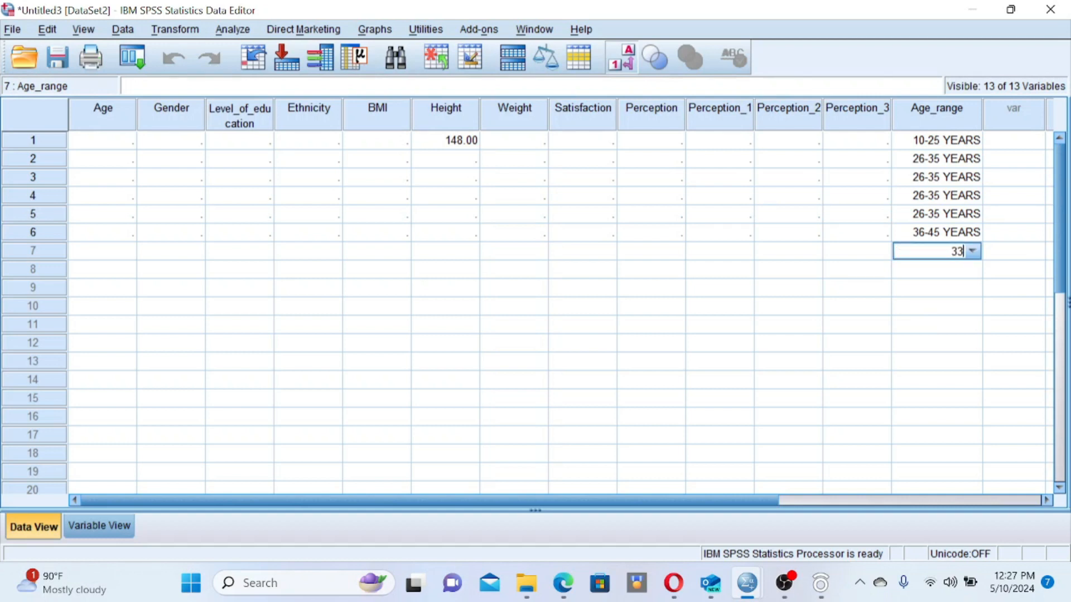
key("Return")
- Set Age_range to 0 decimals and compare its data shown as numeric codes and as value labels
left_click(942, 145)
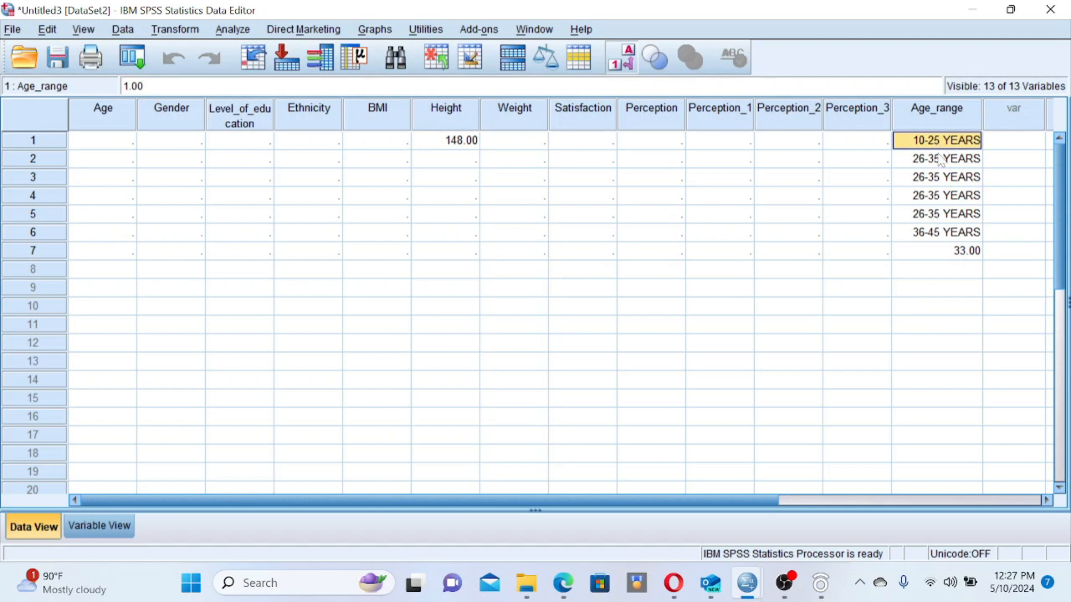
left_click(621, 57)
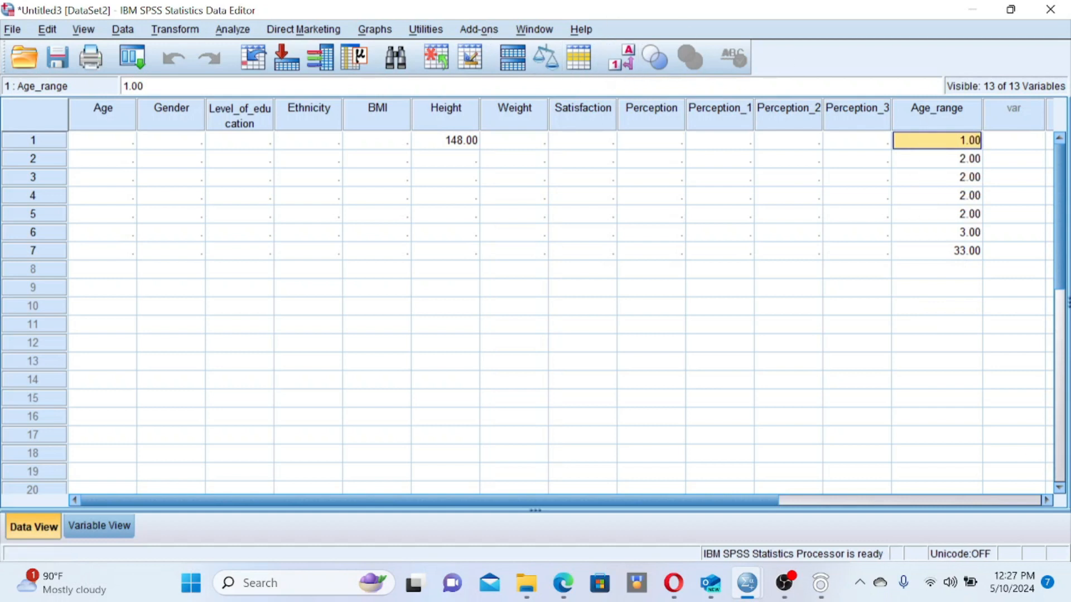
left_click(99, 525)
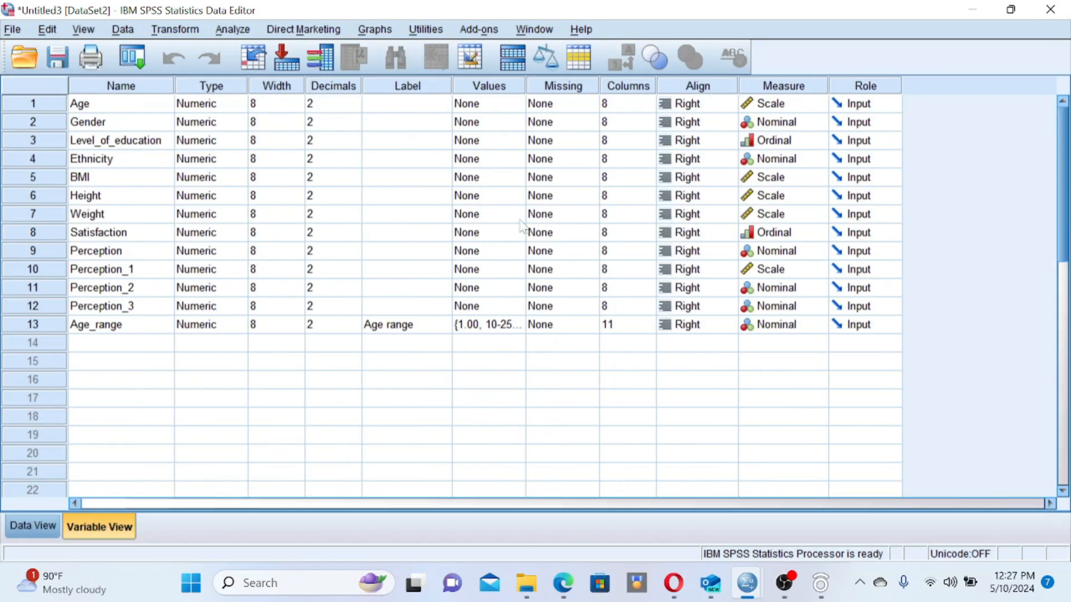
left_click(343, 331)
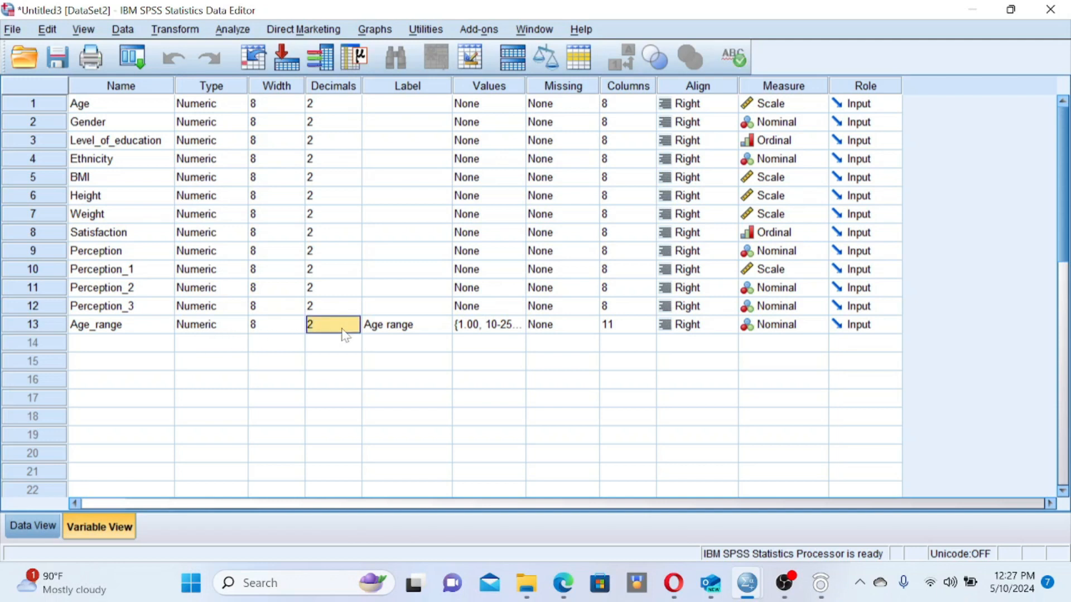
left_click(354, 329)
left_click(353, 329)
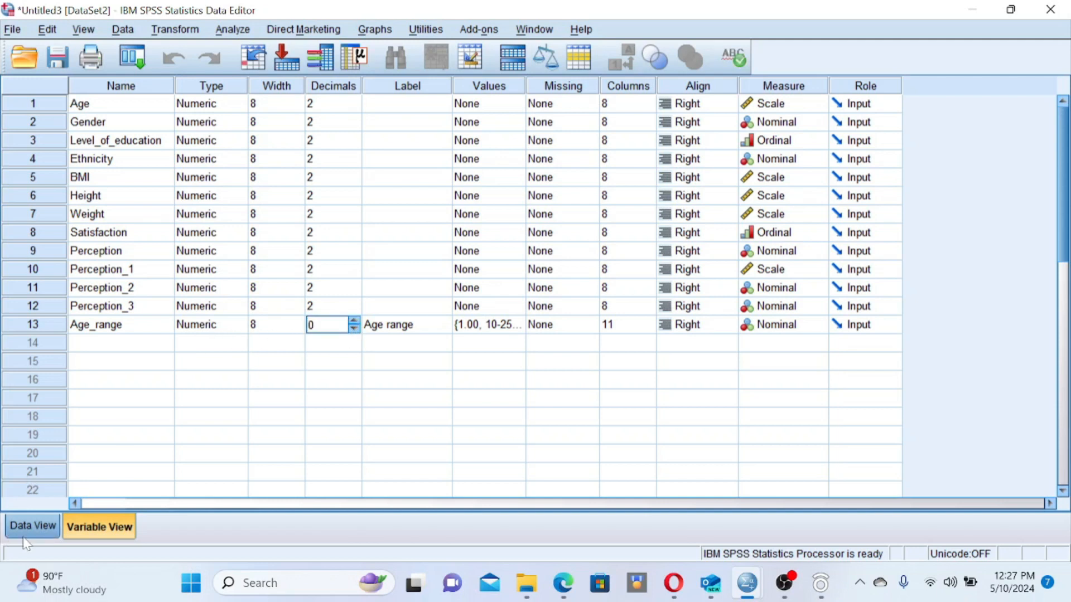
left_click(32, 526)
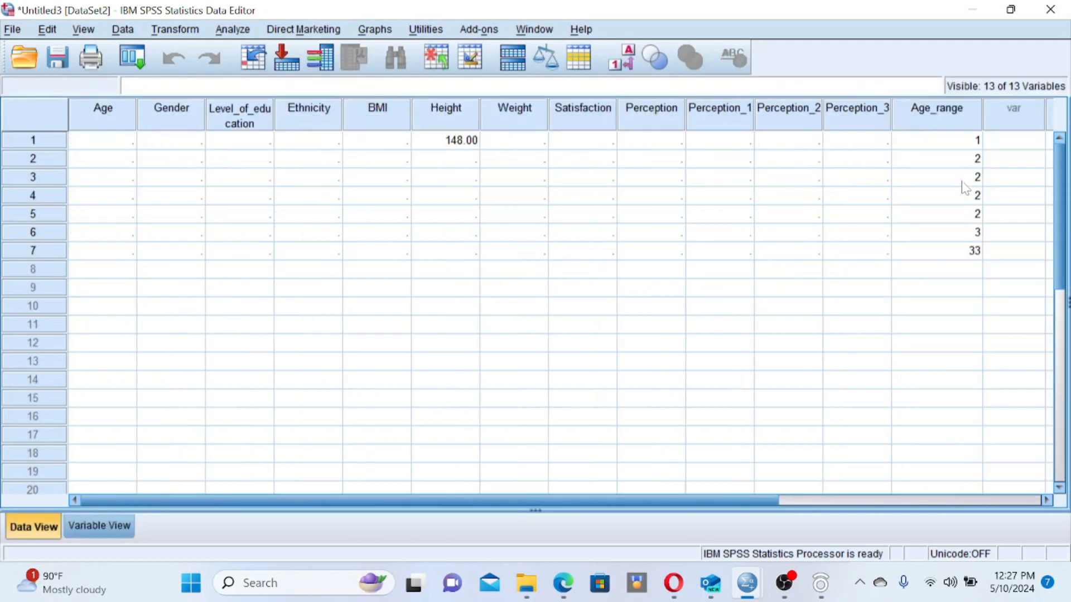
left_click(623, 59)
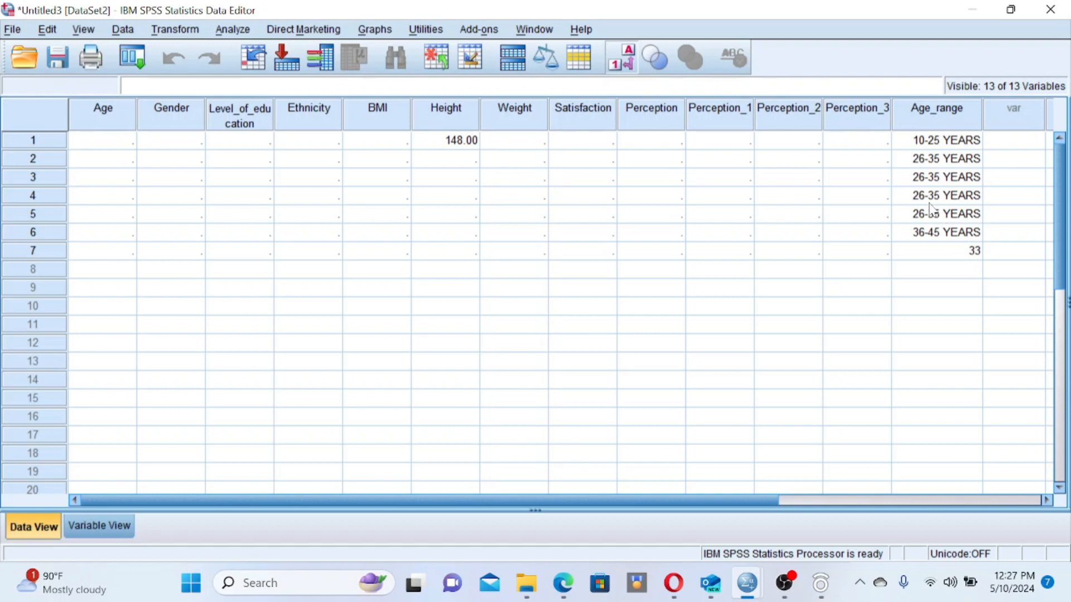
- Start a Recode into Same Variables with Age_range as the variable to recode
left_click(185, 35)
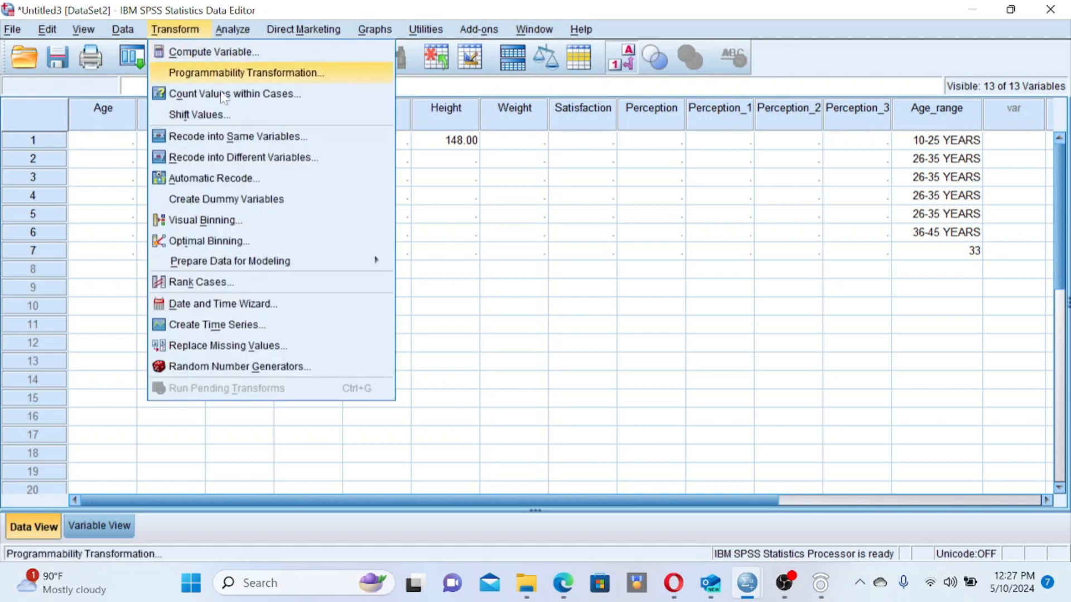
left_click(235, 137)
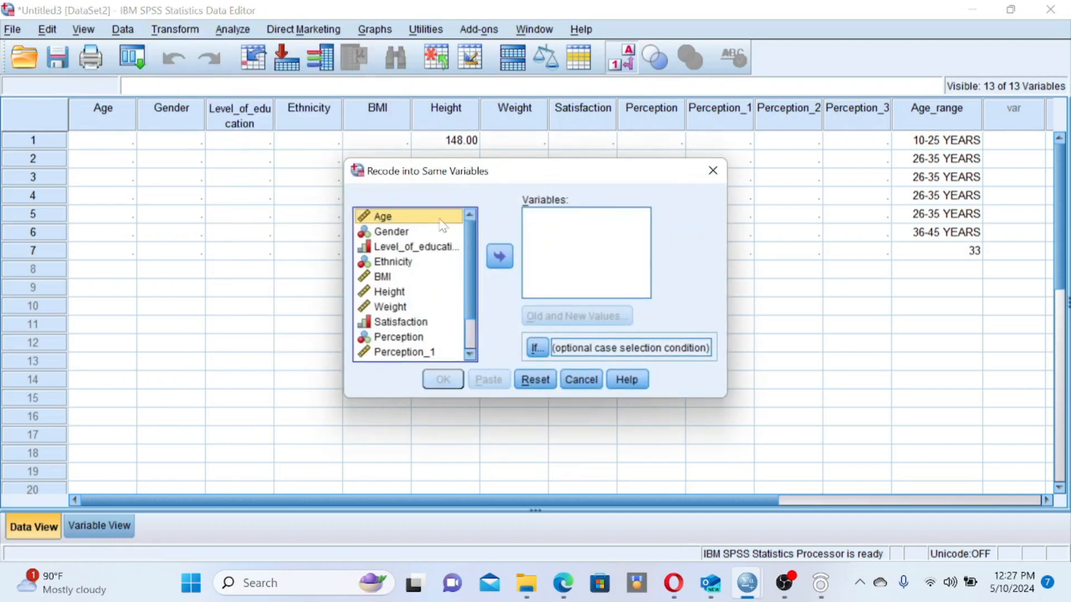
scroll(403, 354, "down", 2)
left_click(409, 355)
left_click(499, 256)
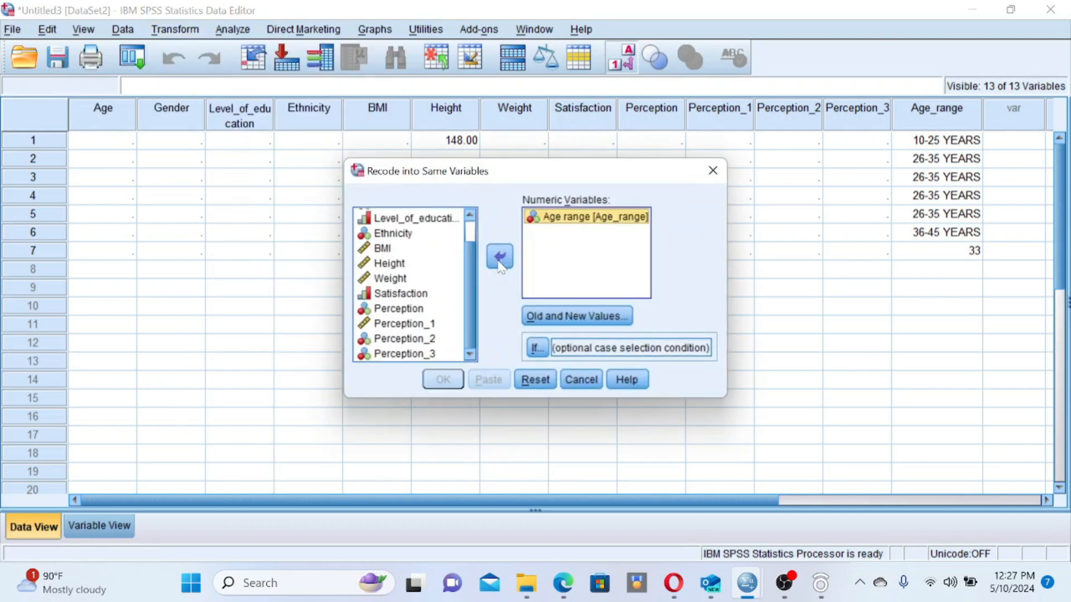
- Define the old and new values for recoding Age_range in place, mapping 1 to 3 and 2 to 4
left_click(544, 313)
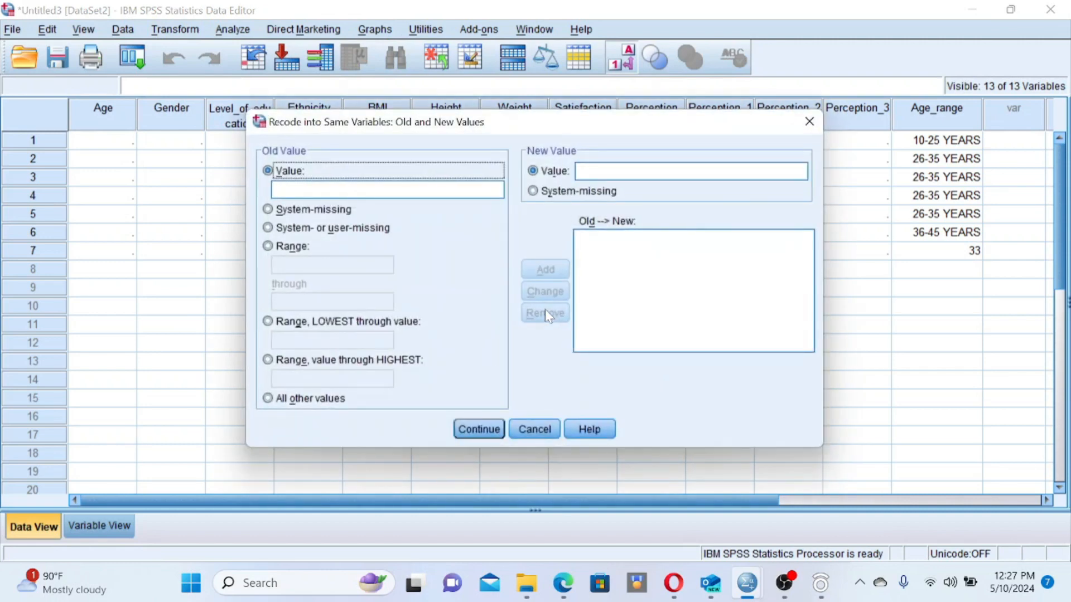
left_click(304, 190)
type("1")
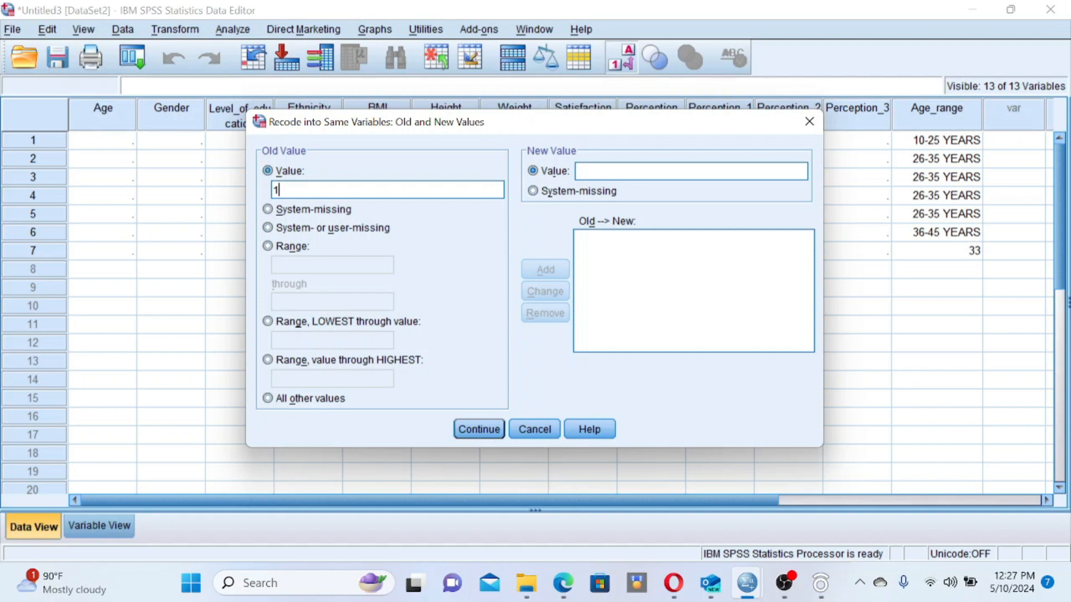
type("3")
left_click(544, 268)
key("Tab")
key("shift+Tab")
key("Tab")
type("4")
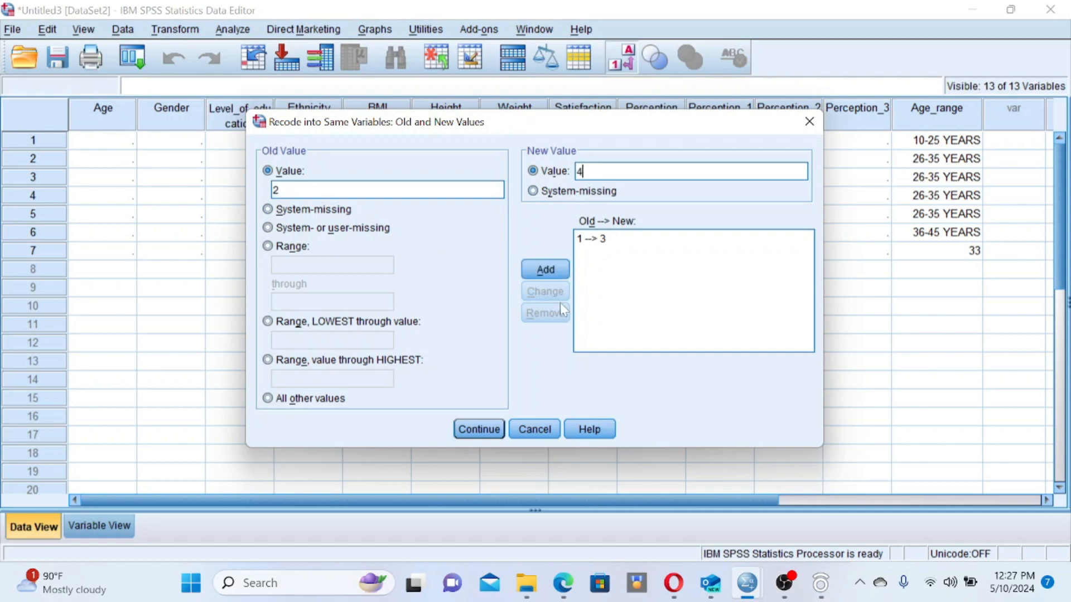
left_click(546, 270)
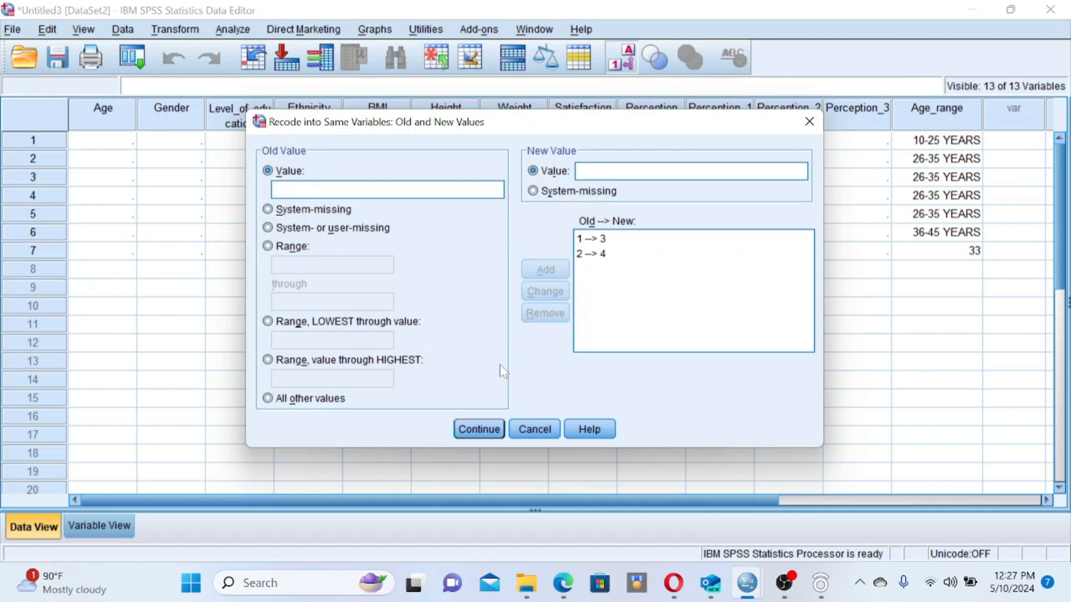
left_click(484, 430)
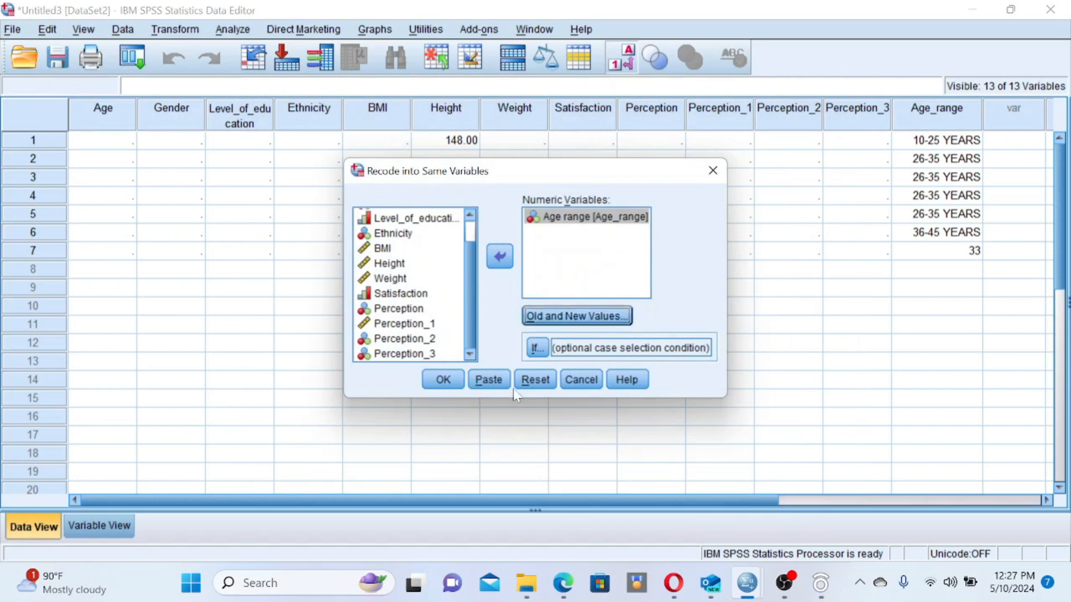
- Run the Age_range recode and close the output viewer without saving its contents
left_click(442, 381)
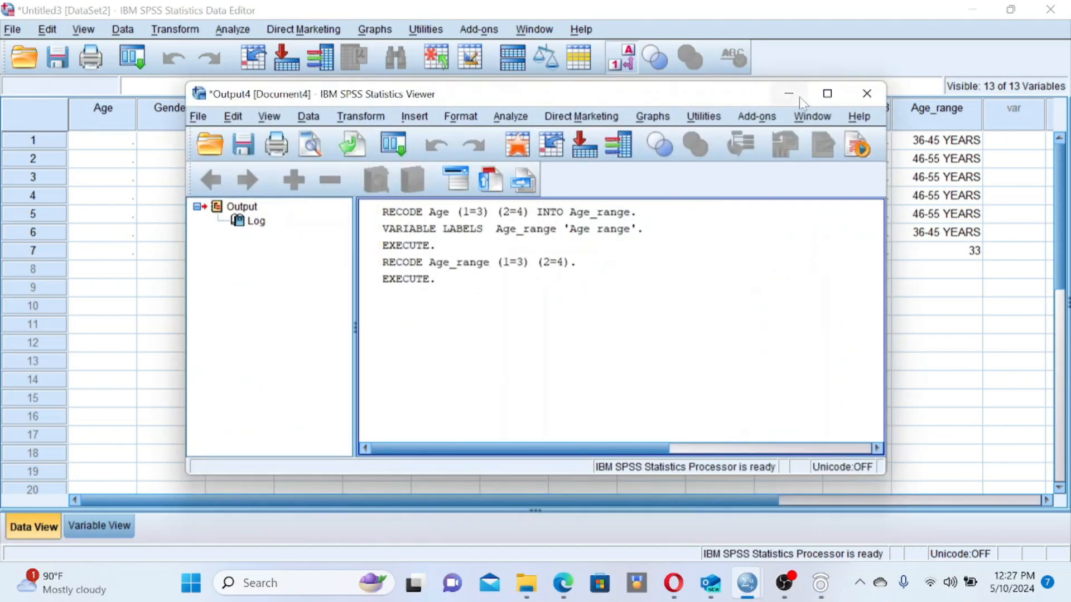
left_click(859, 98)
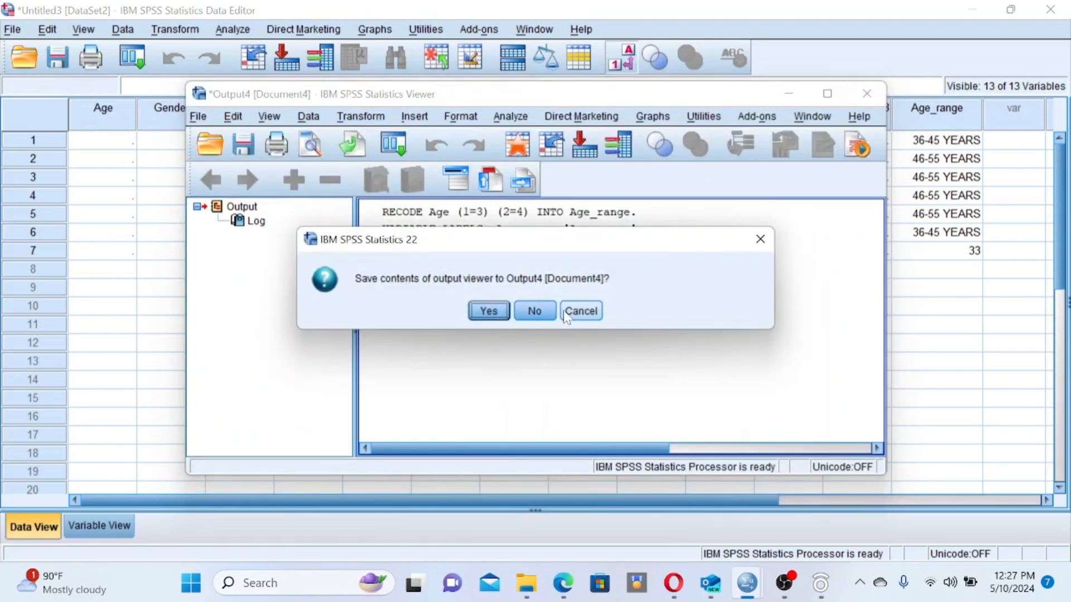
left_click(534, 311)
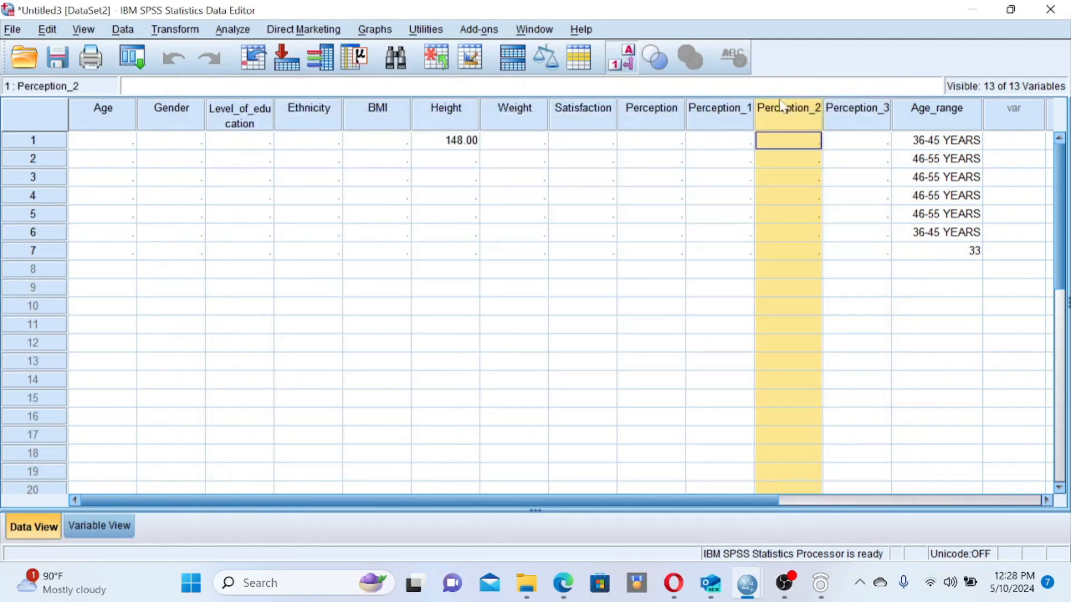
- Show the recoded Age_range data as numeric codes, compare it with the Age column and return to the variable definitions
left_click(942, 149)
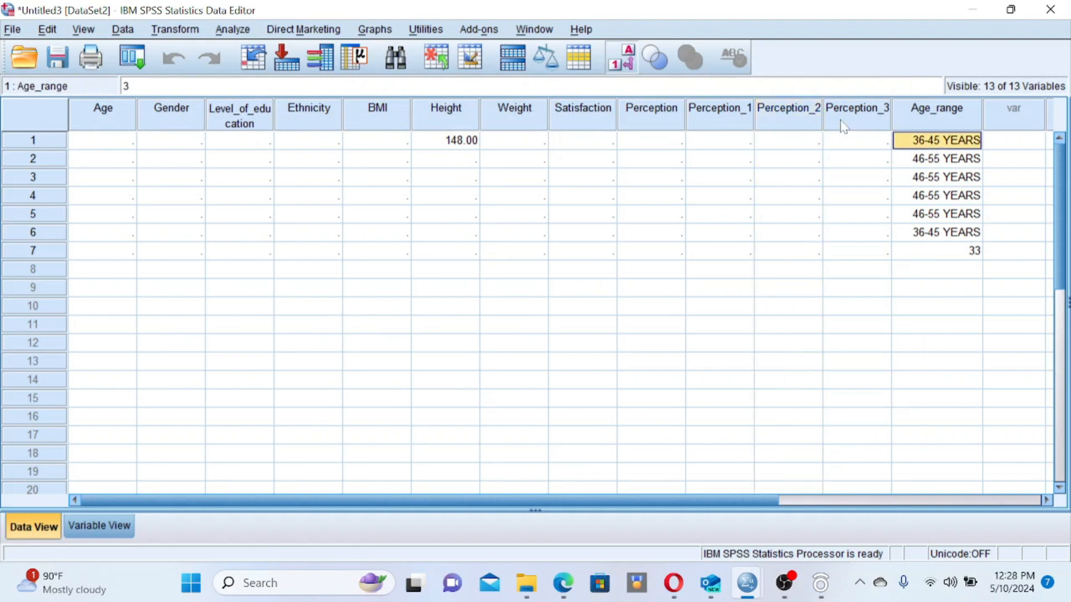
left_click(627, 67)
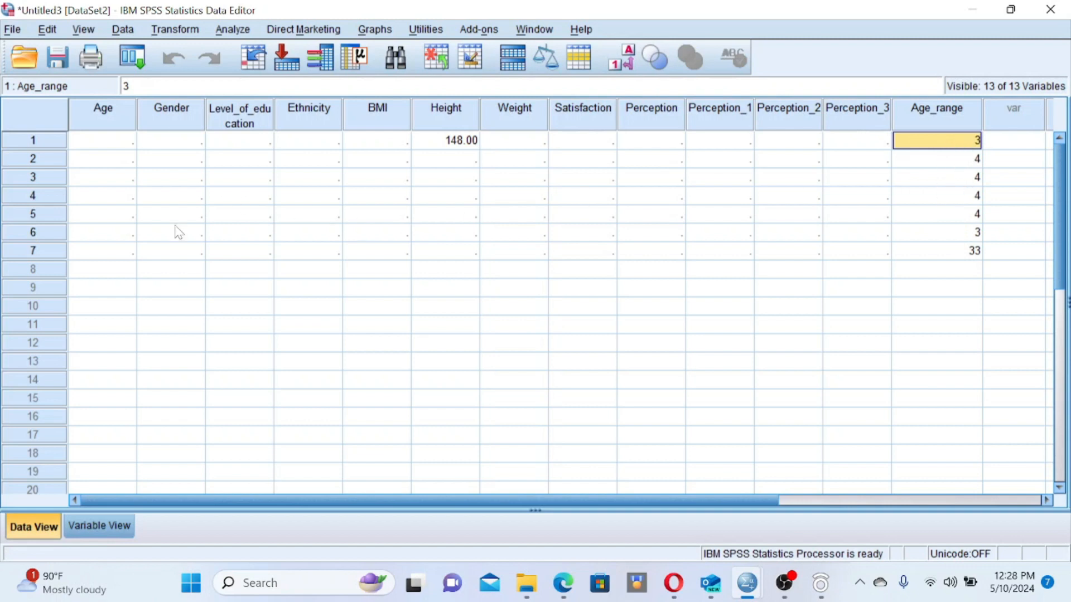
left_click(104, 108)
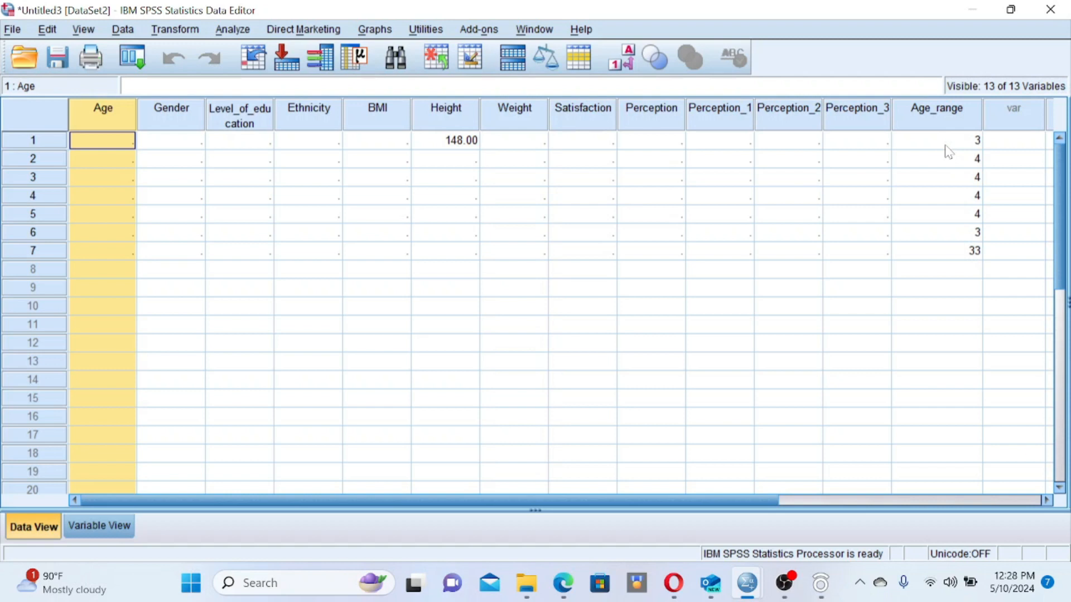
left_click(118, 531)
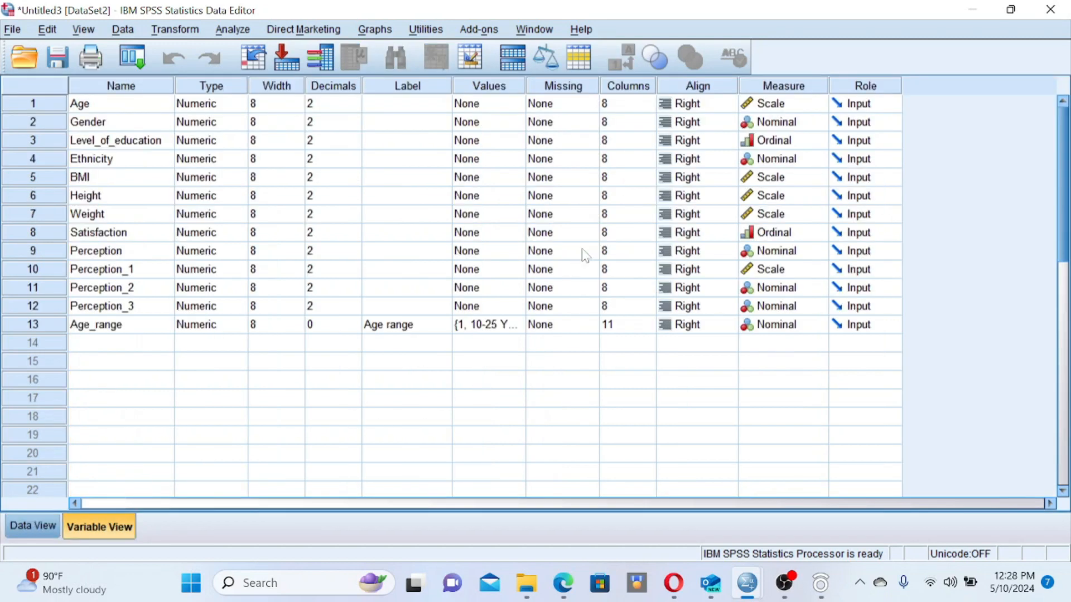